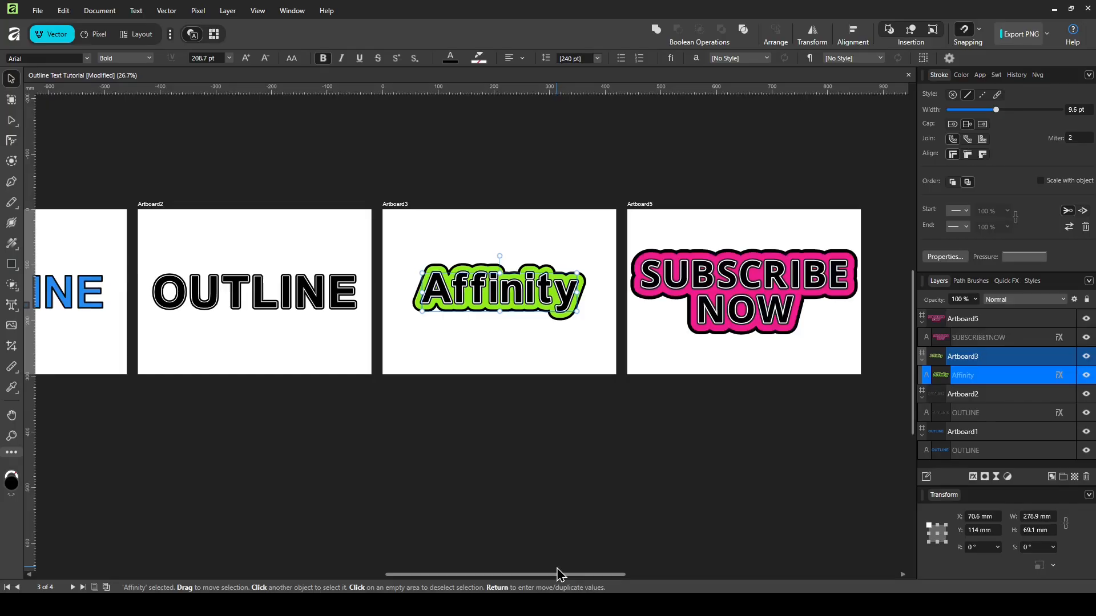
Step: Scroll back to the first artboard's blue OUTLINE text and zoom in beside the black-outlined one
drag(557, 572, 393, 561)
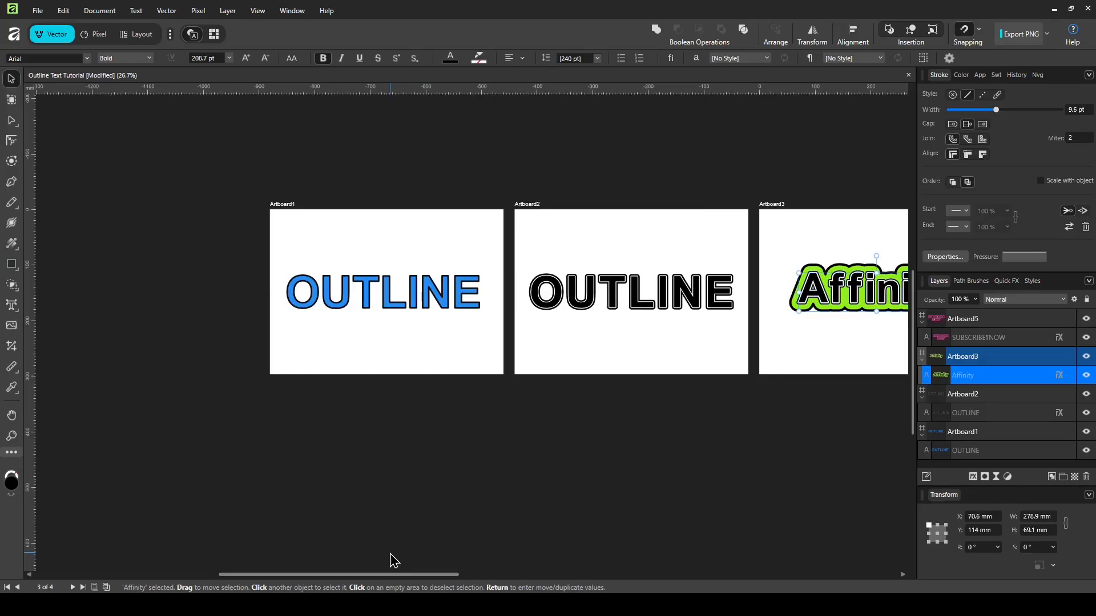
click(368, 295)
scroll(429, 349, up, 3)
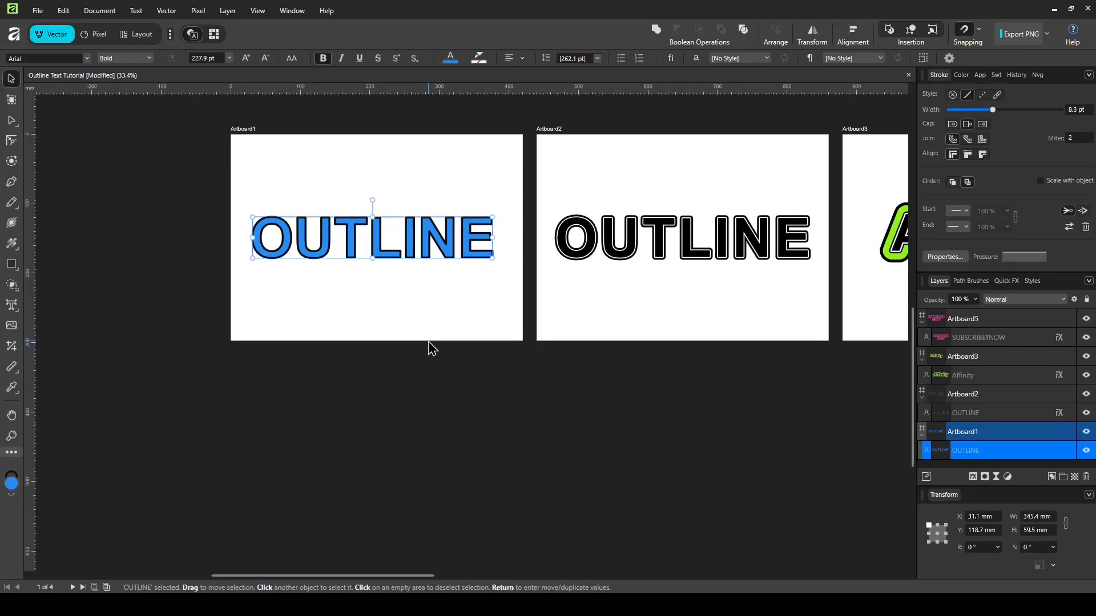
click(427, 398)
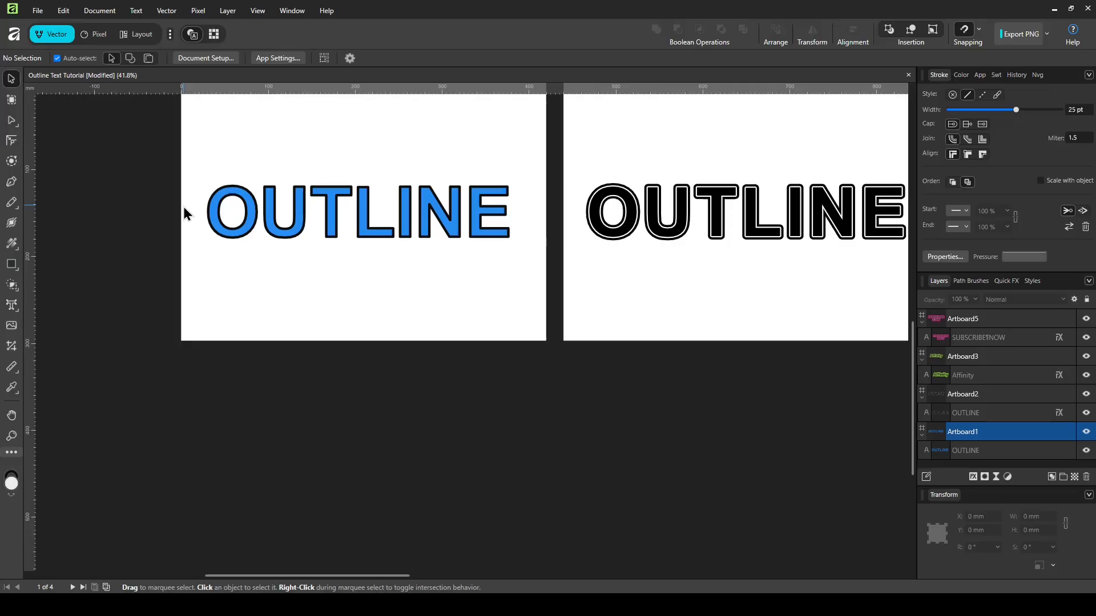
Step: Add a new artboard below the first one and type OUTLINE on it
click(12, 99)
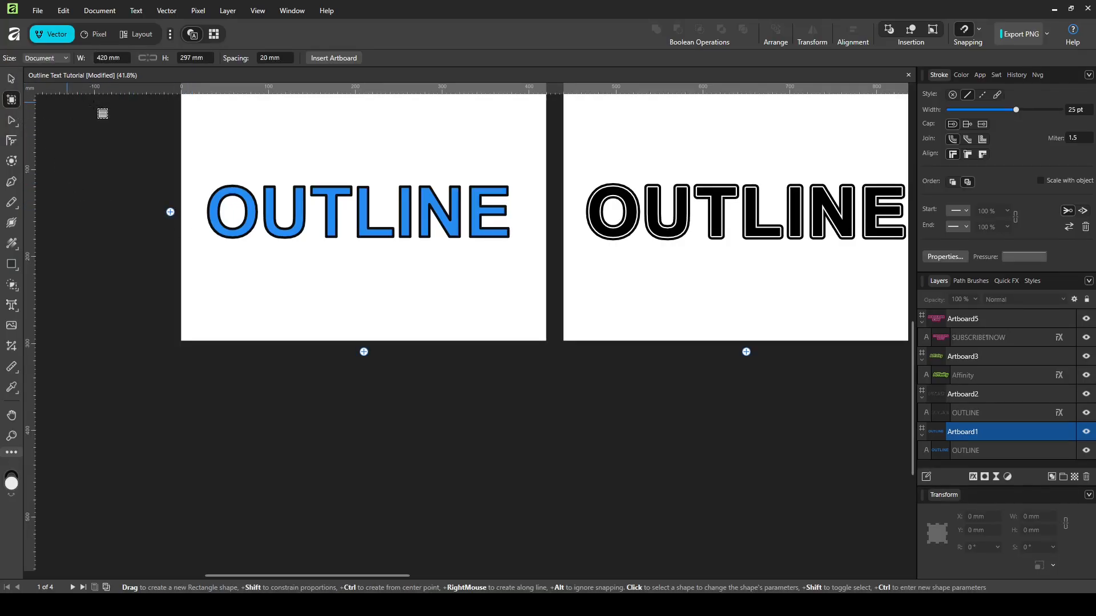
click(363, 351)
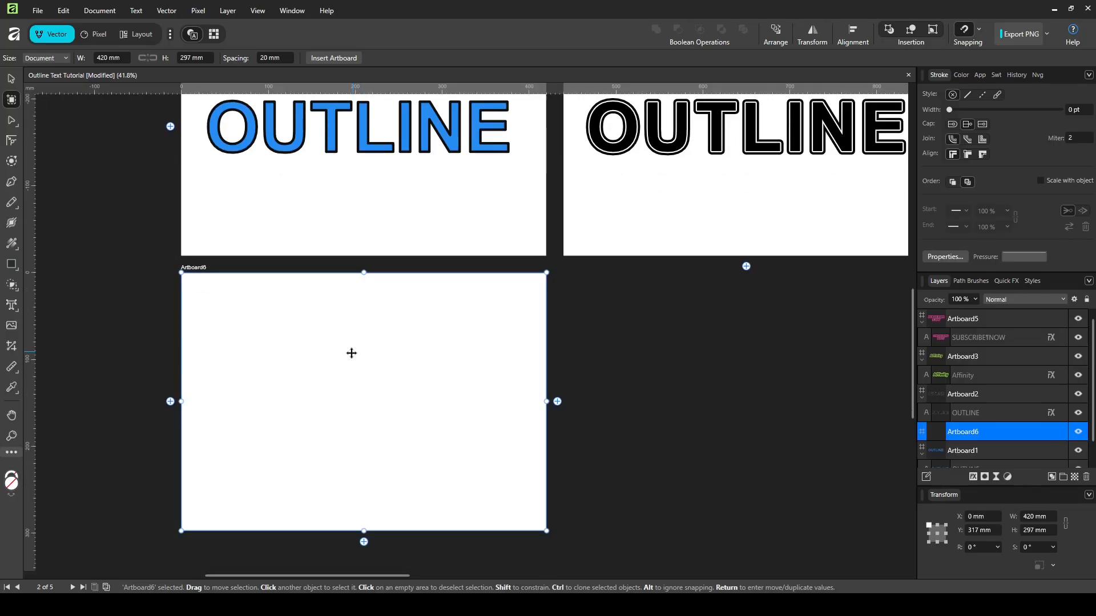
click(11, 305)
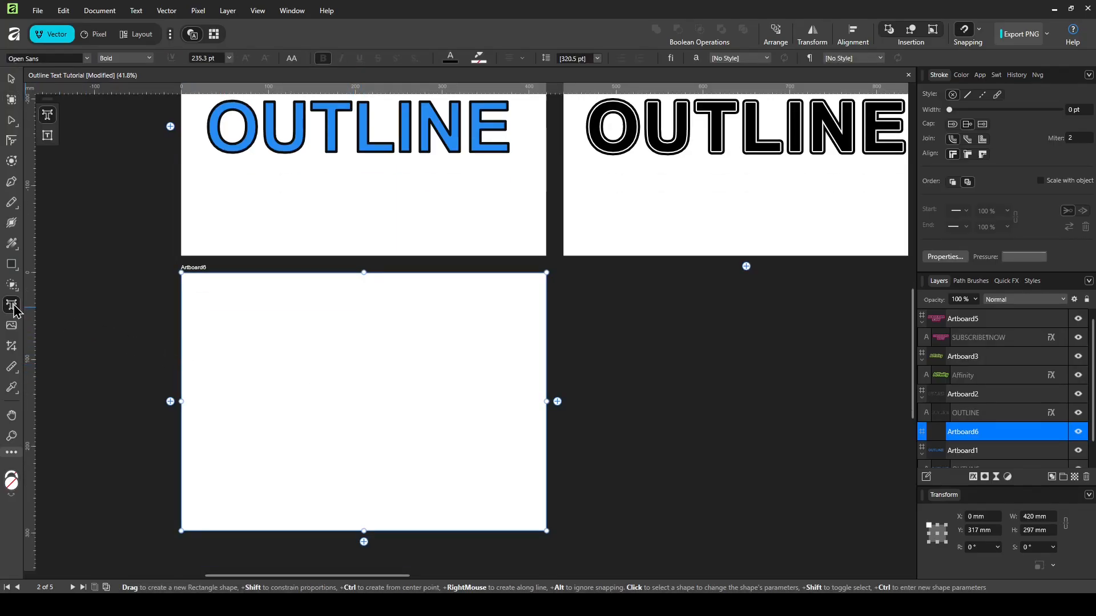
drag(235, 370, 269, 418)
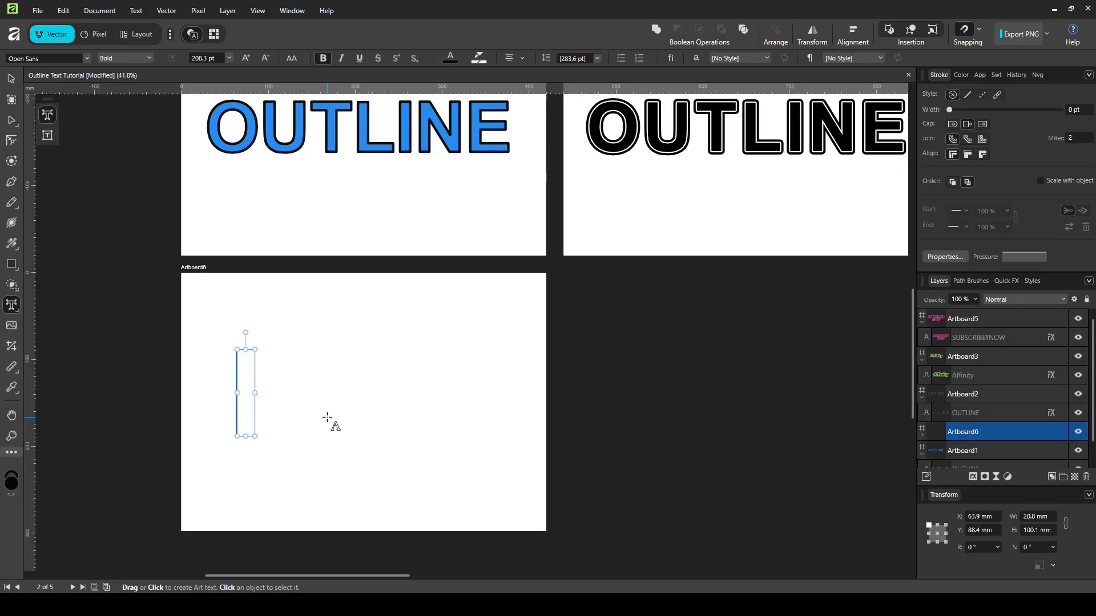
text(OUTLINE)
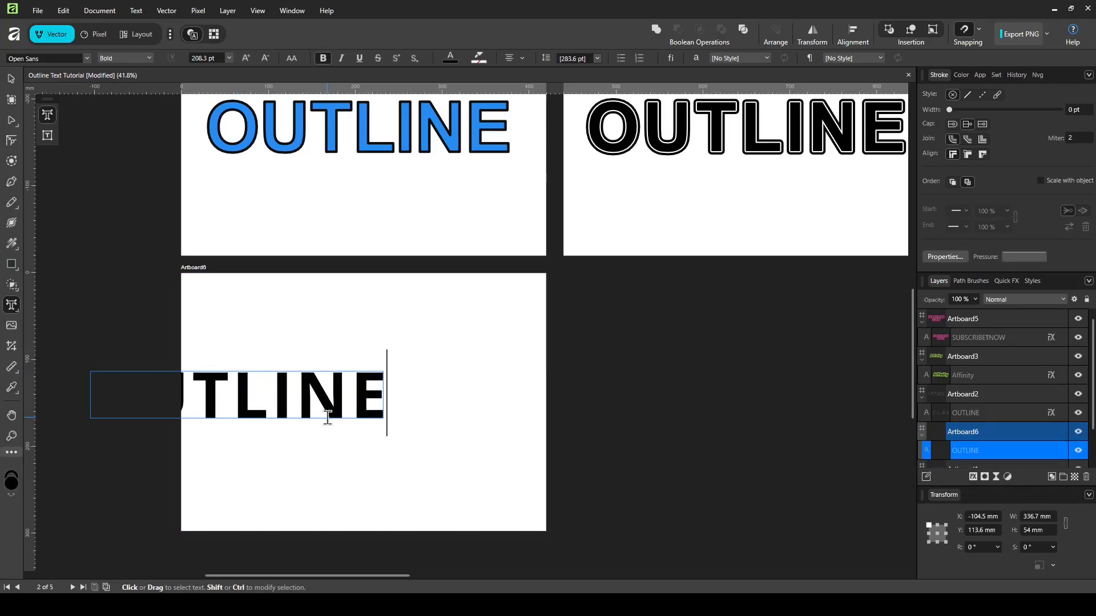
key(Escape)
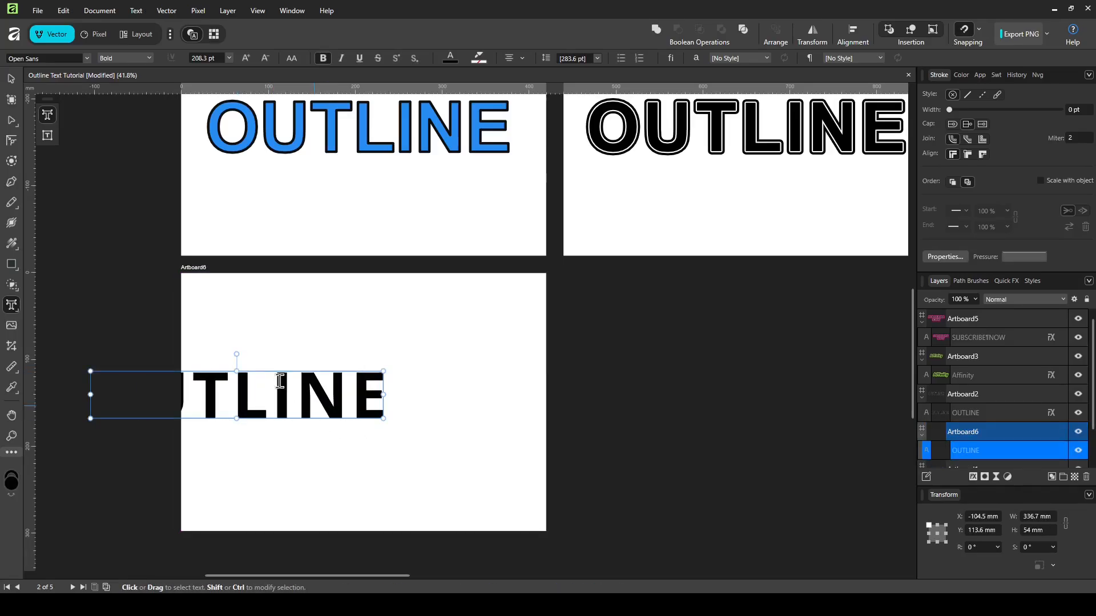
Step: Centre the OUTLINE text on the new artboard and reselect it
click(12, 80)
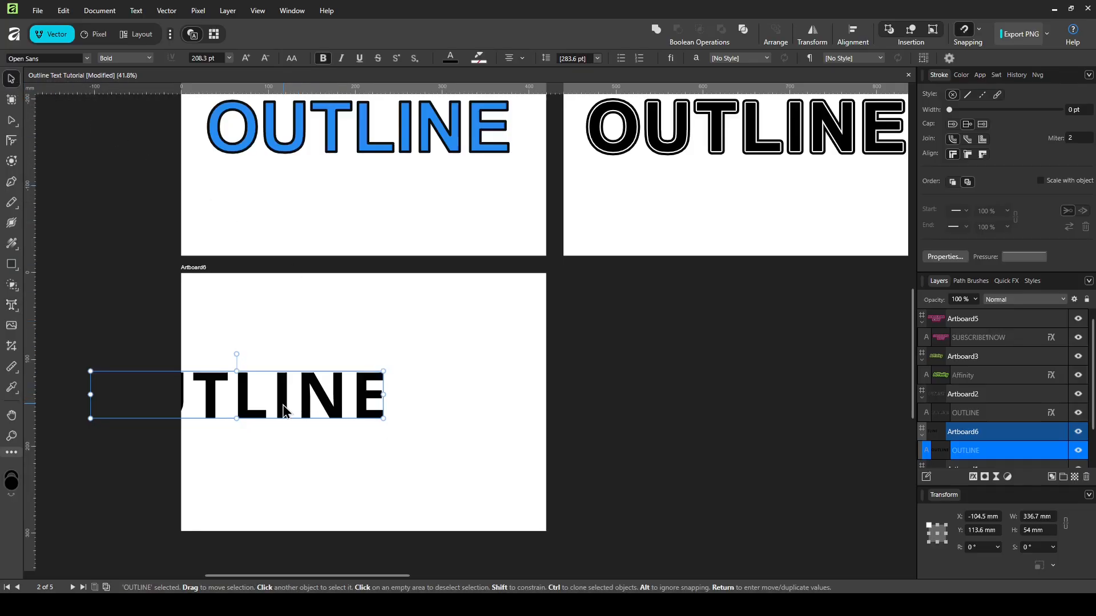
drag(286, 409, 409, 412)
click(406, 342)
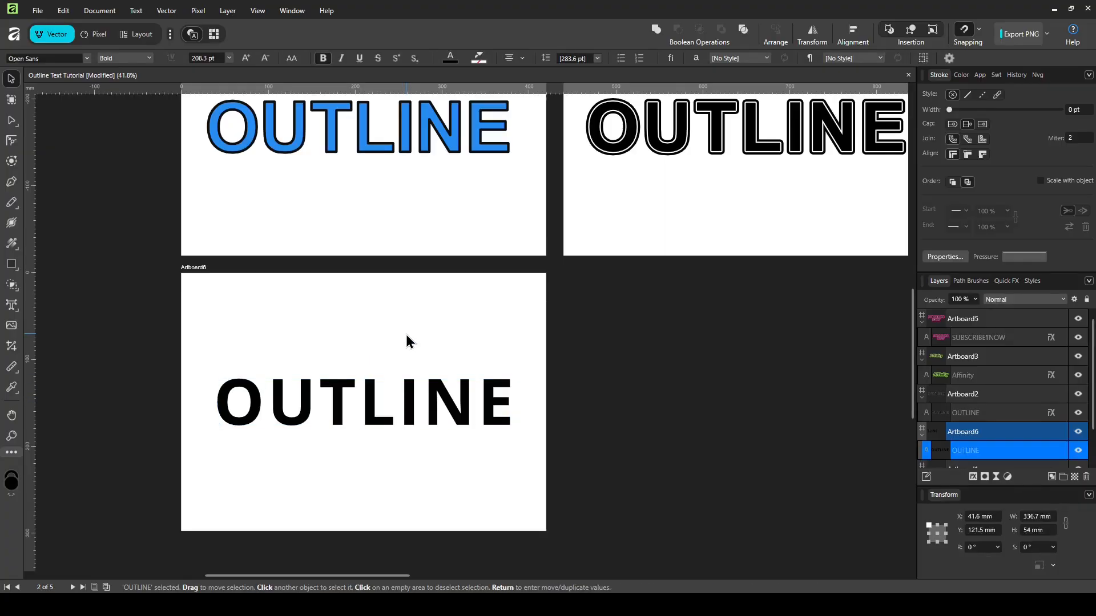
click(409, 411)
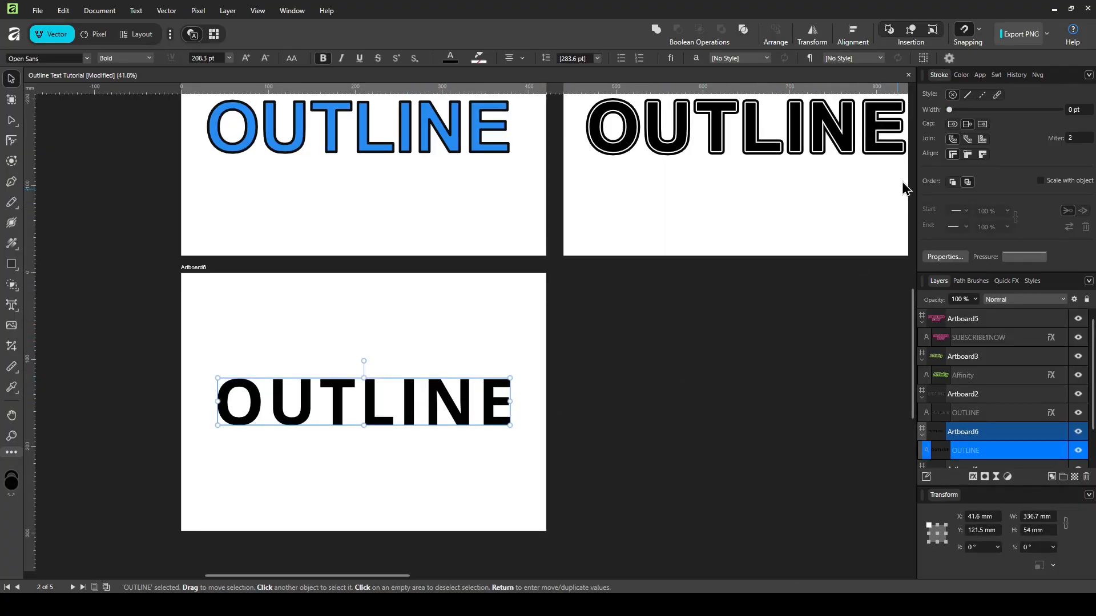
Step: Make the OUTLINE text's fill blue and its stroke colour black
click(960, 76)
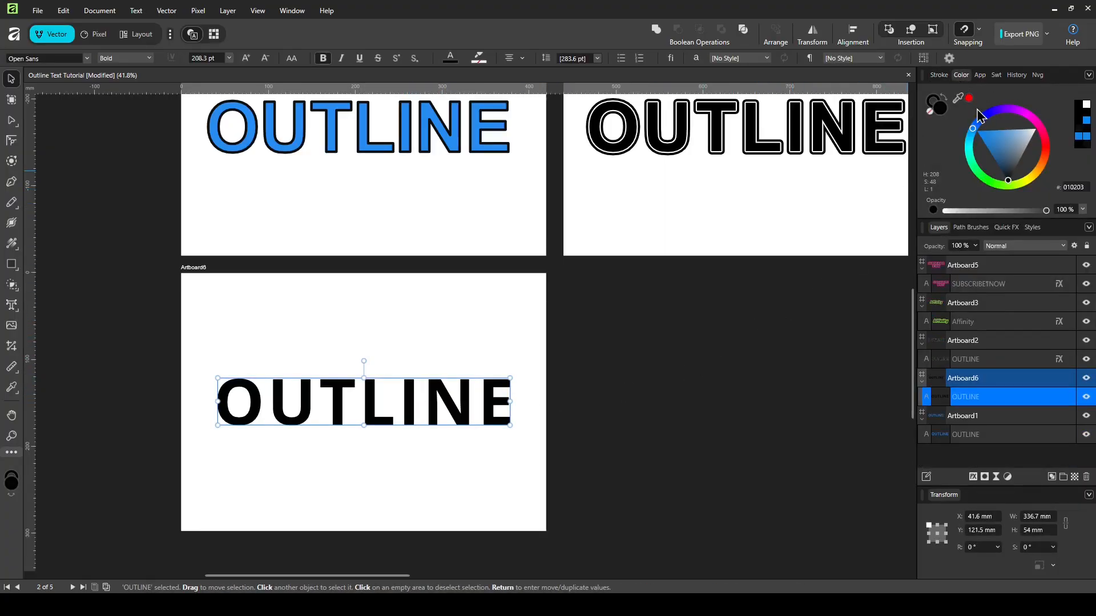
drag(989, 141, 984, 142)
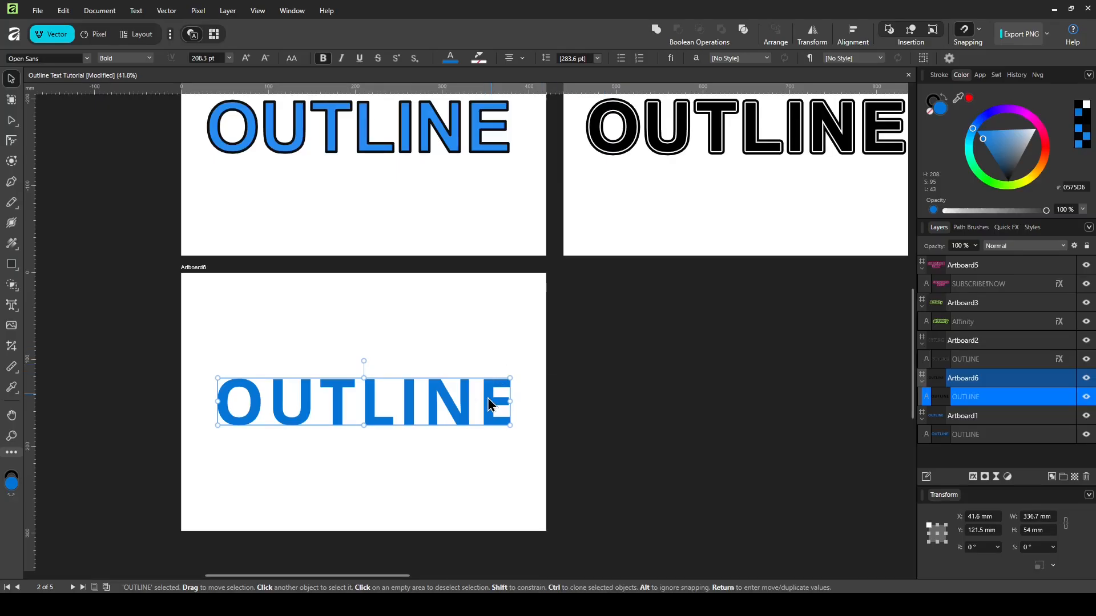
click(933, 100)
drag(1000, 173, 993, 188)
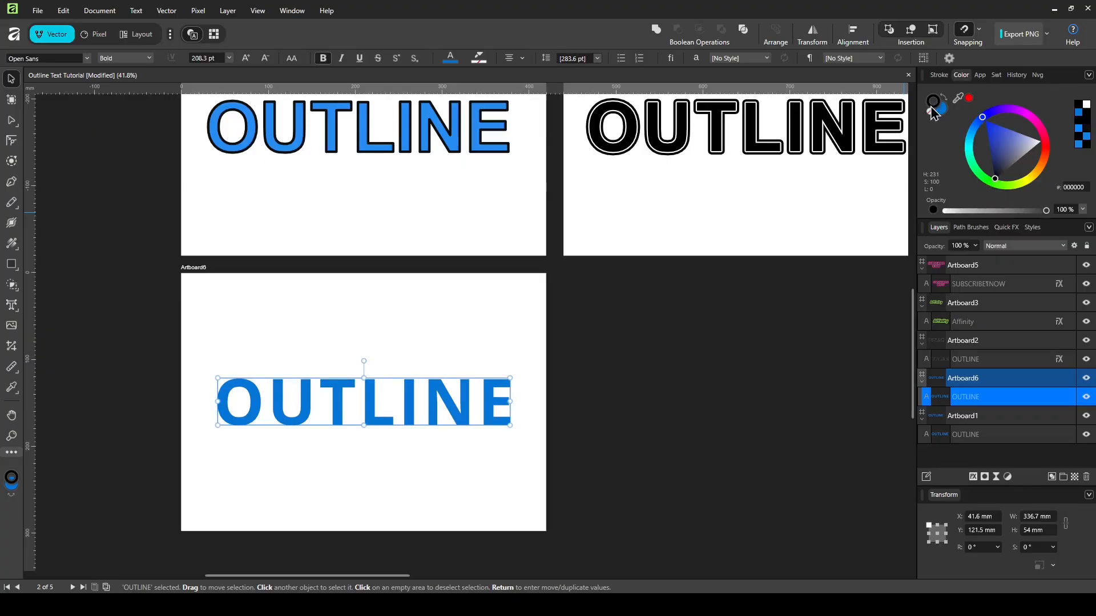
Step: Set the black stroke width to about 4.9 pt
click(938, 75)
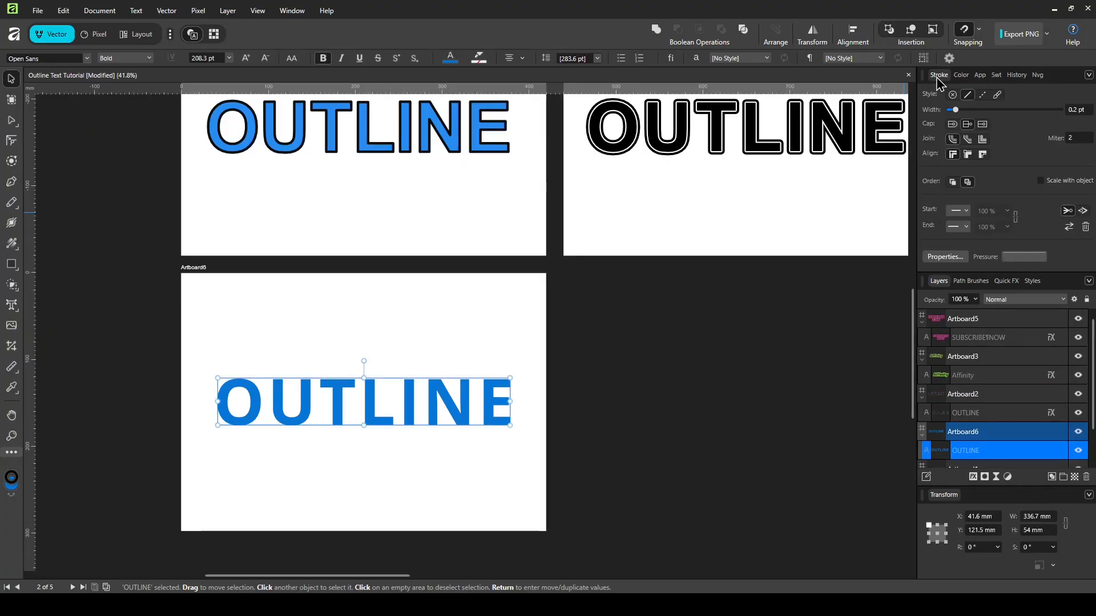
drag(957, 112, 988, 112)
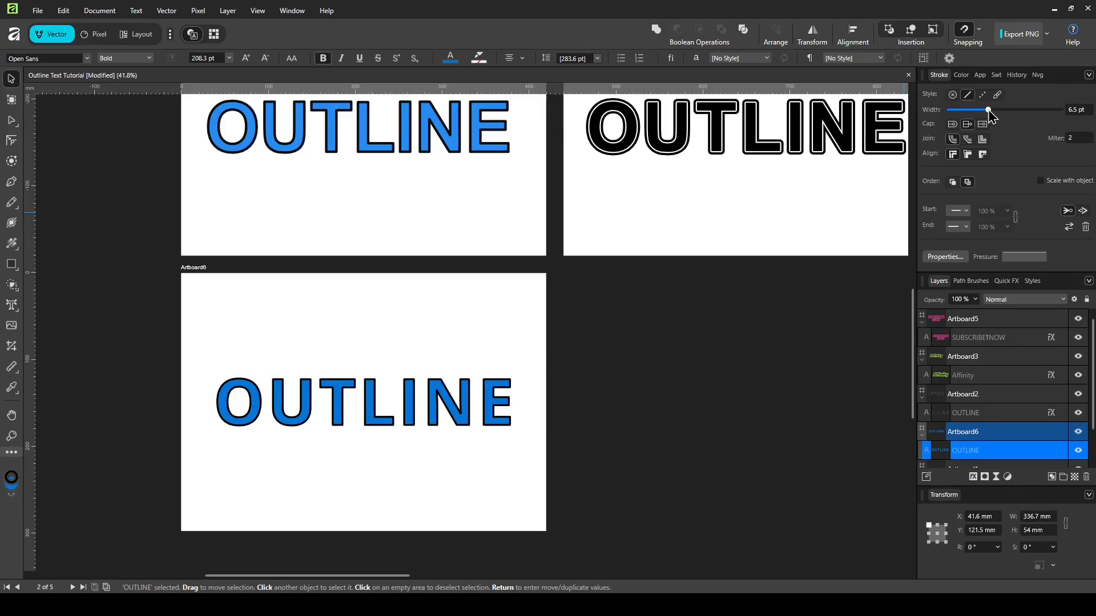
scroll(553, 310, down, 3)
ctrl+scroll(512, 371, up, 4)
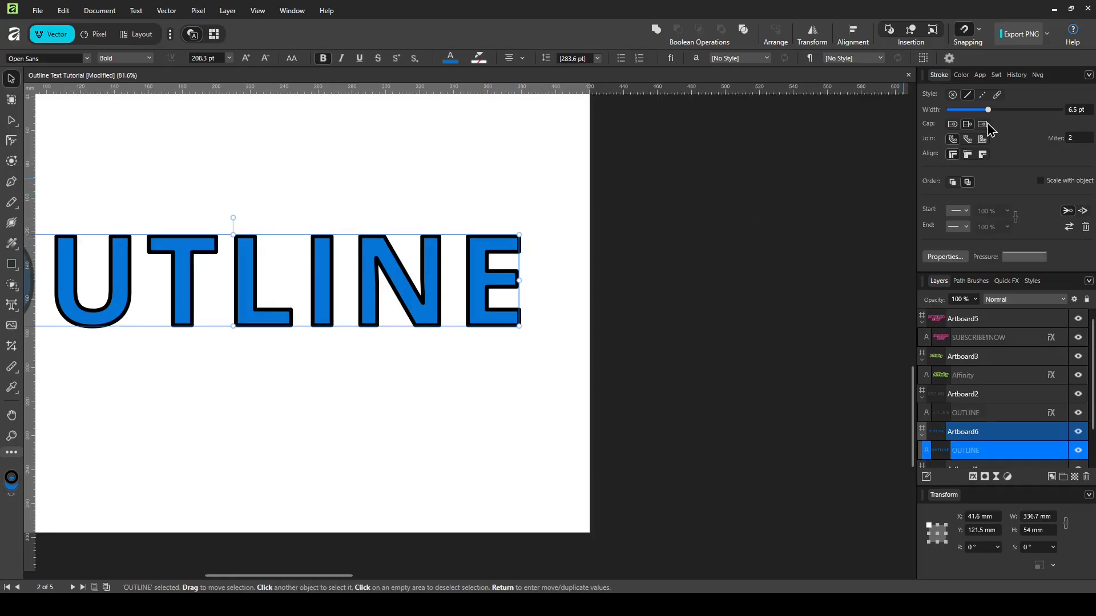
drag(989, 112, 984, 111)
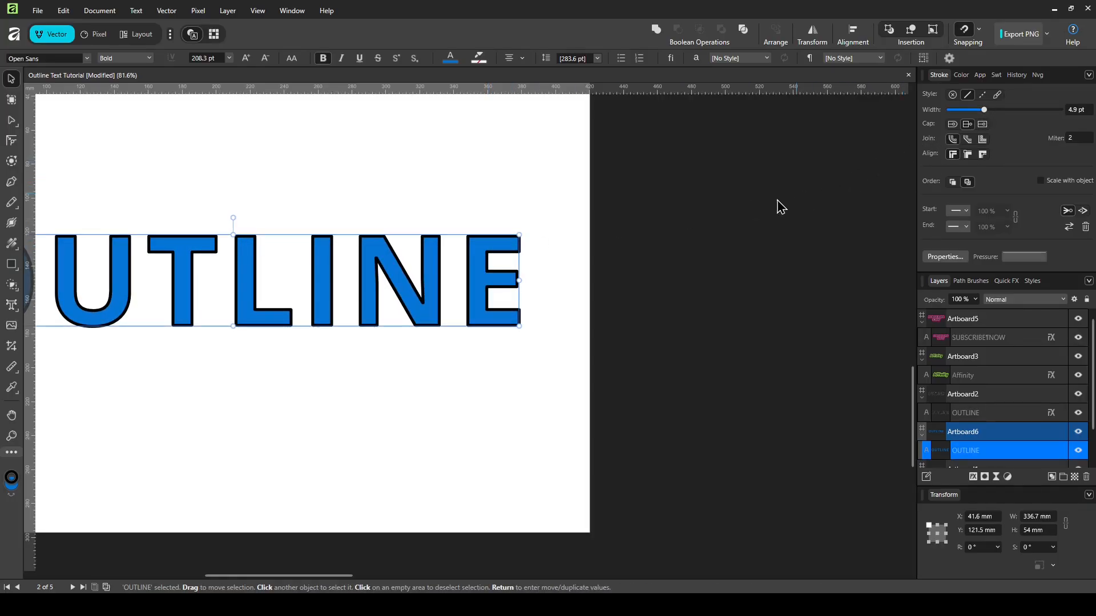
click(543, 245)
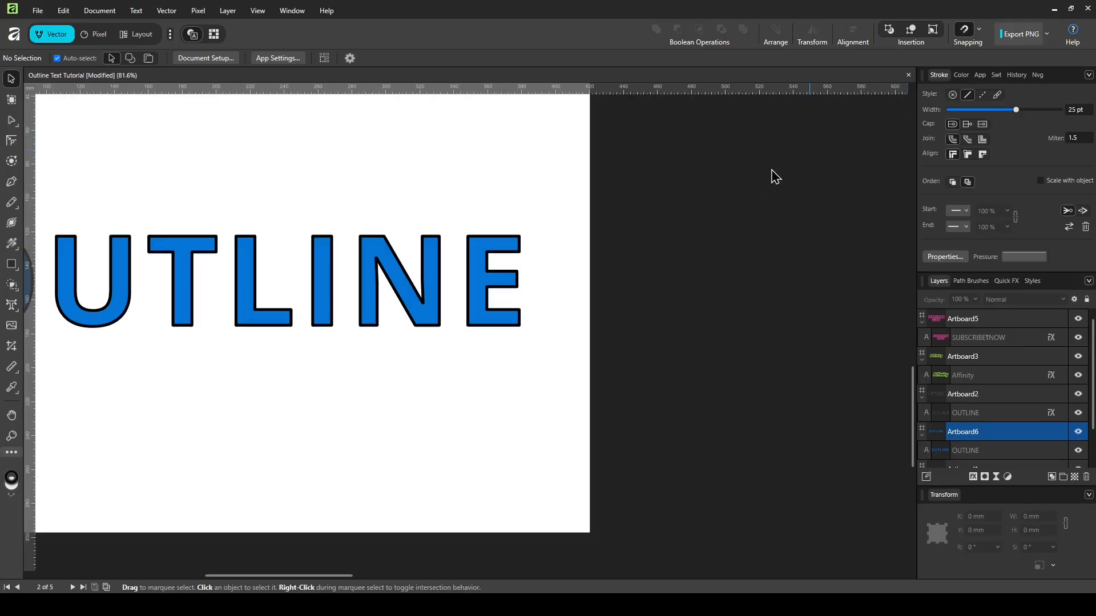
Step: Add a blank Artboard7 below the artboard with the black-outlined OUTLINE text
scroll(404, 262, down, 5)
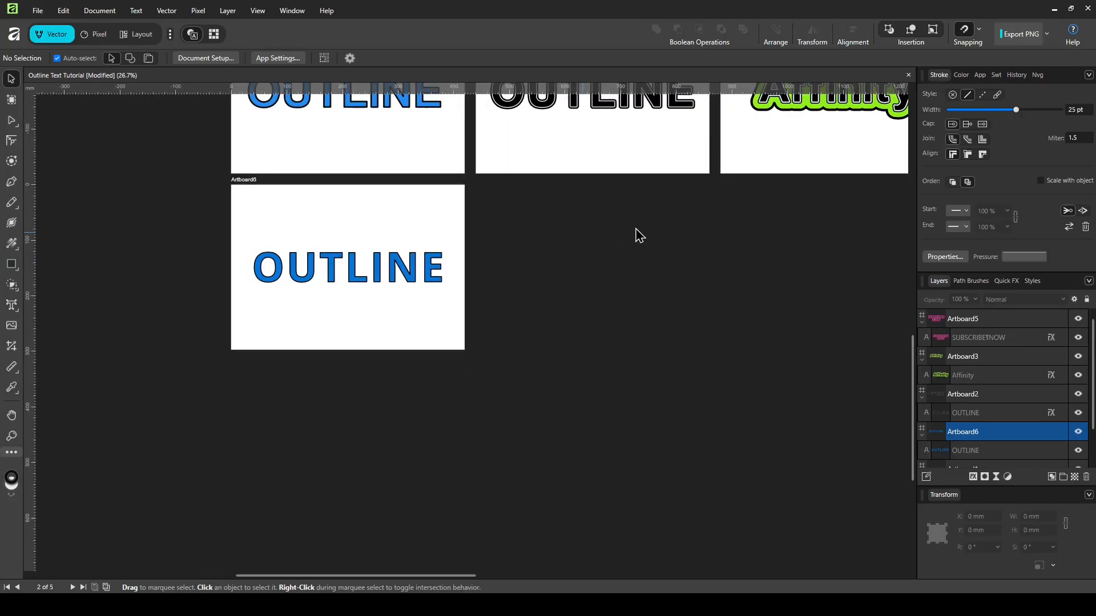
scroll(638, 227, up, 3)
click(639, 201)
scroll(787, 226, up, 2)
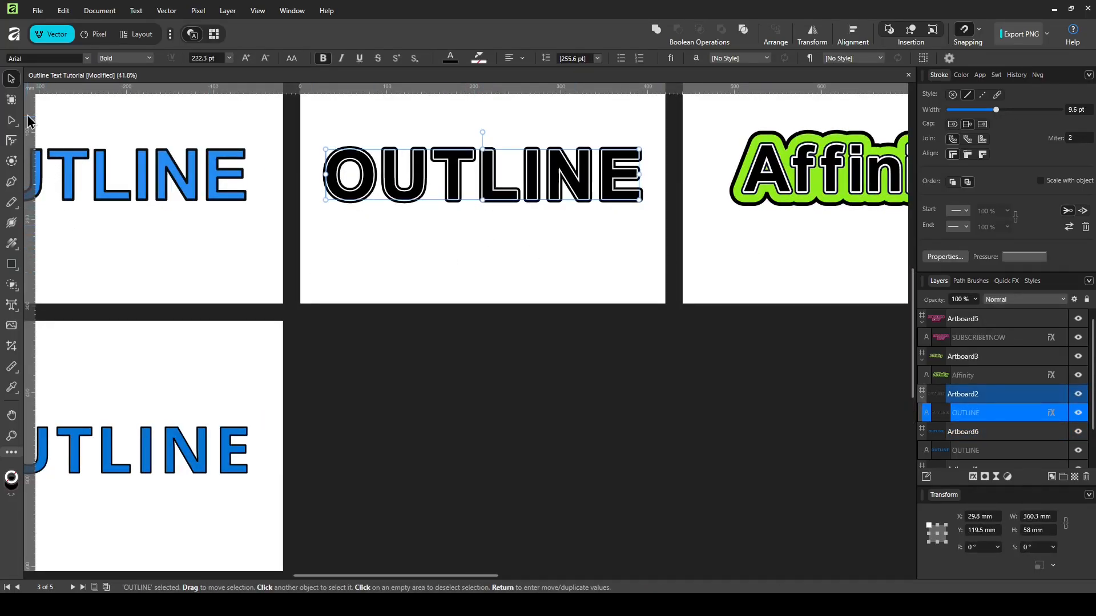
click(52, 107)
click(11, 101)
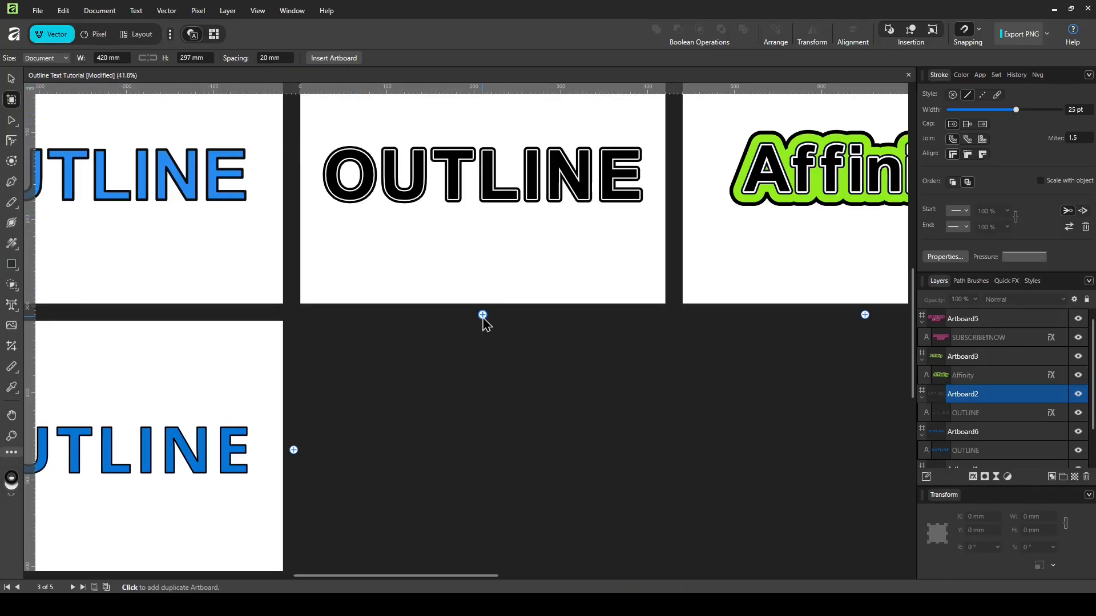
click(483, 316)
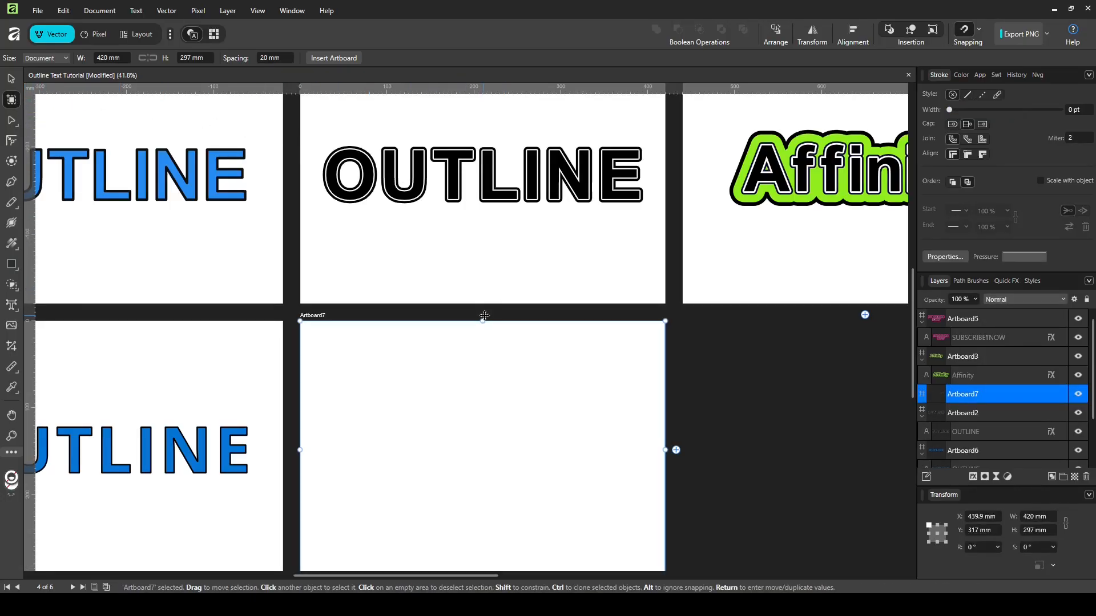
scroll(612, 362, down, 3)
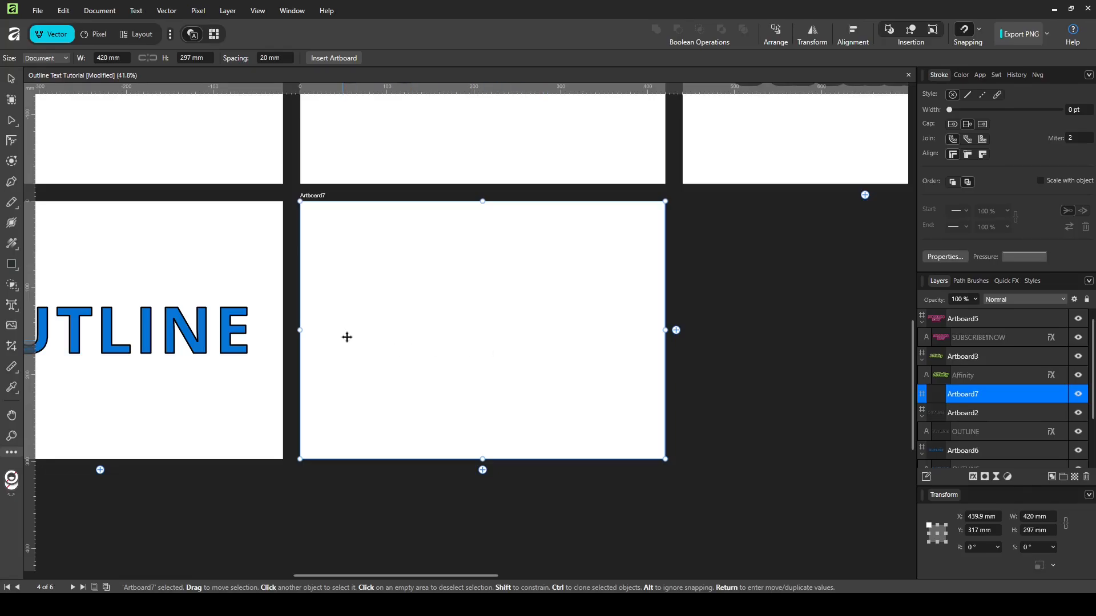
click(15, 309)
Step: Type OUTLINE on Artboard7 and centre it on the artboard
drag(371, 298, 412, 349)
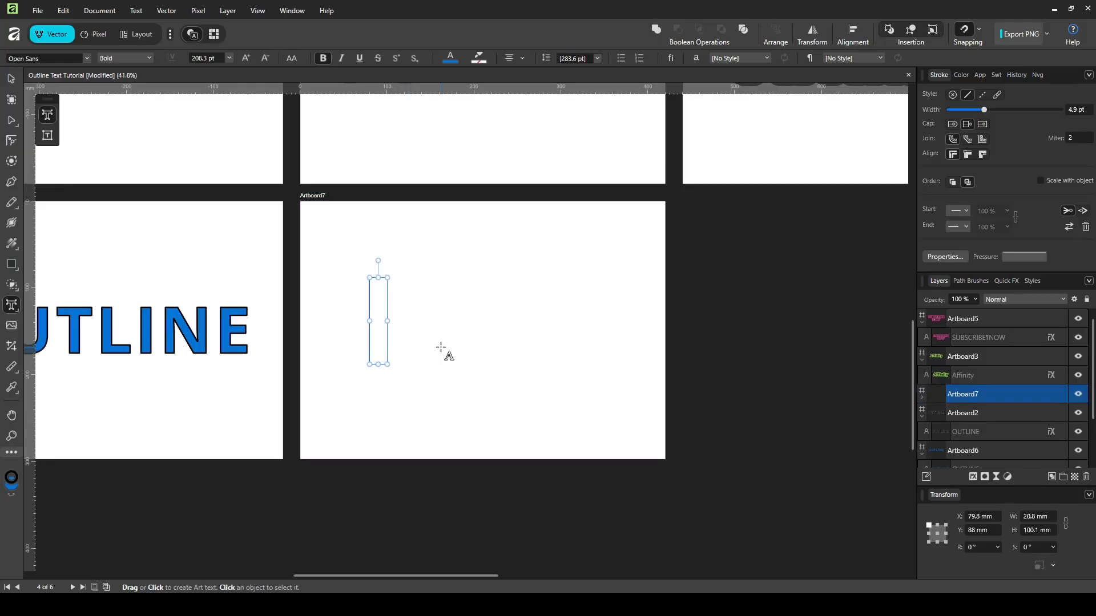
text(OUTLINE)
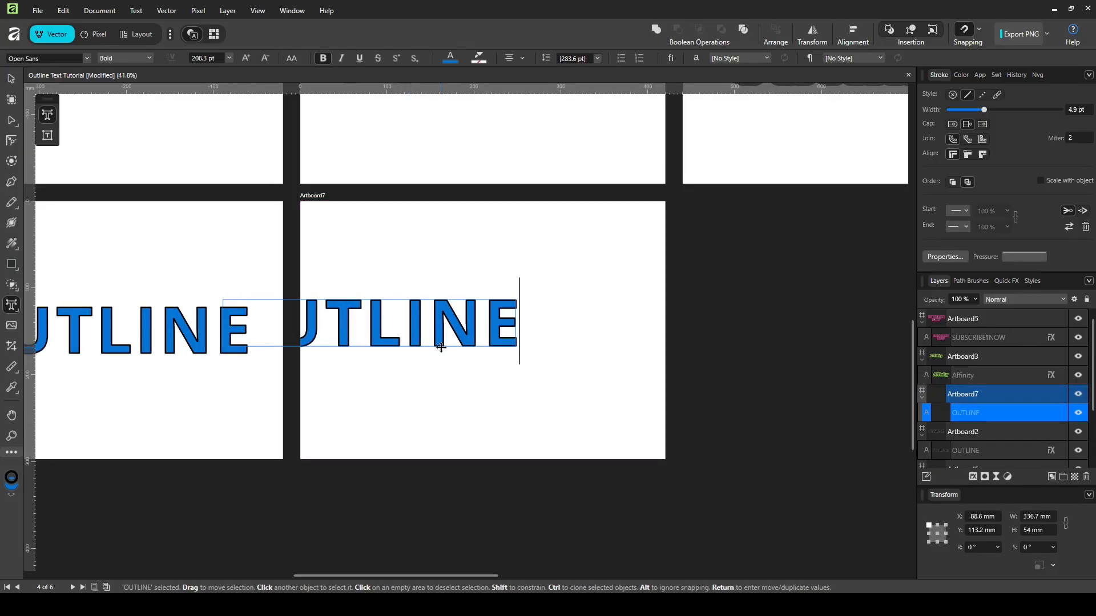
click(11, 78)
drag(349, 321, 461, 323)
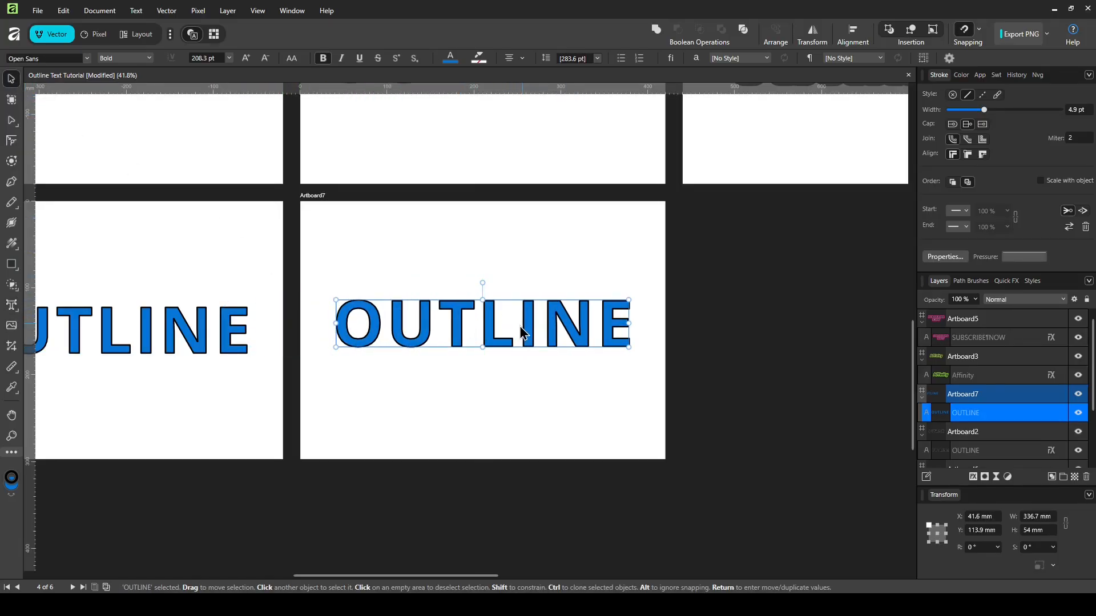
Step: Remove the text's stroke with No Line Style, leaving plain blue letters
click(952, 95)
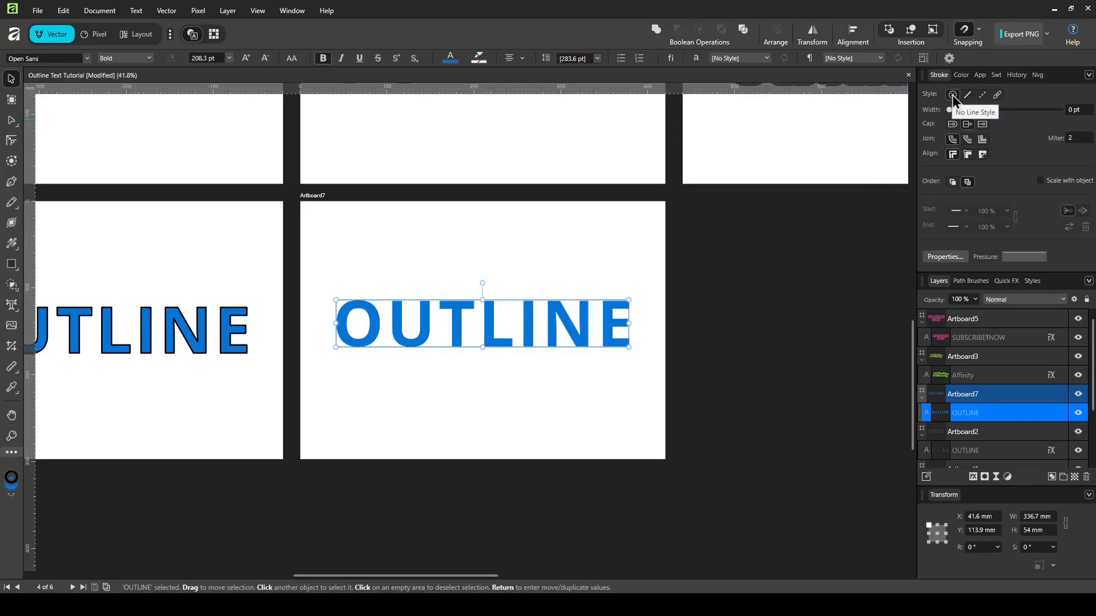
click(960, 77)
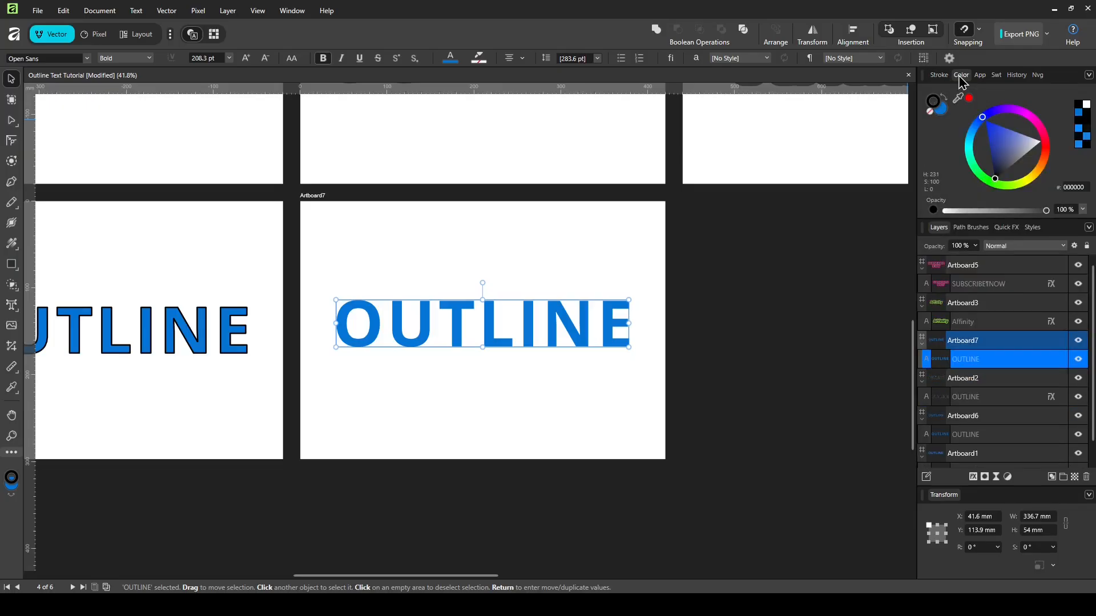
click(933, 112)
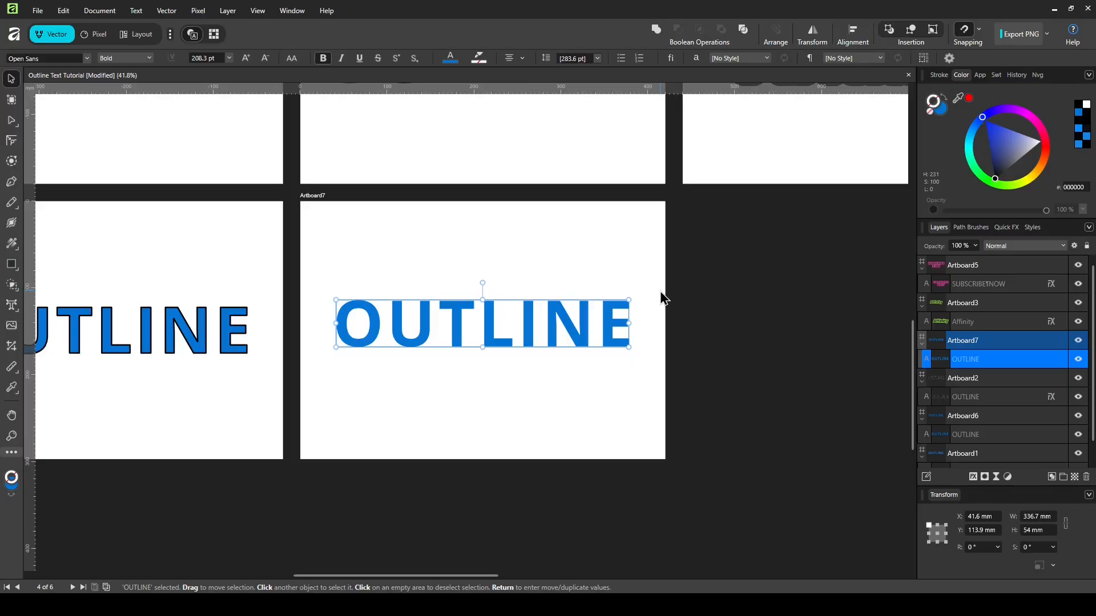
click(640, 285)
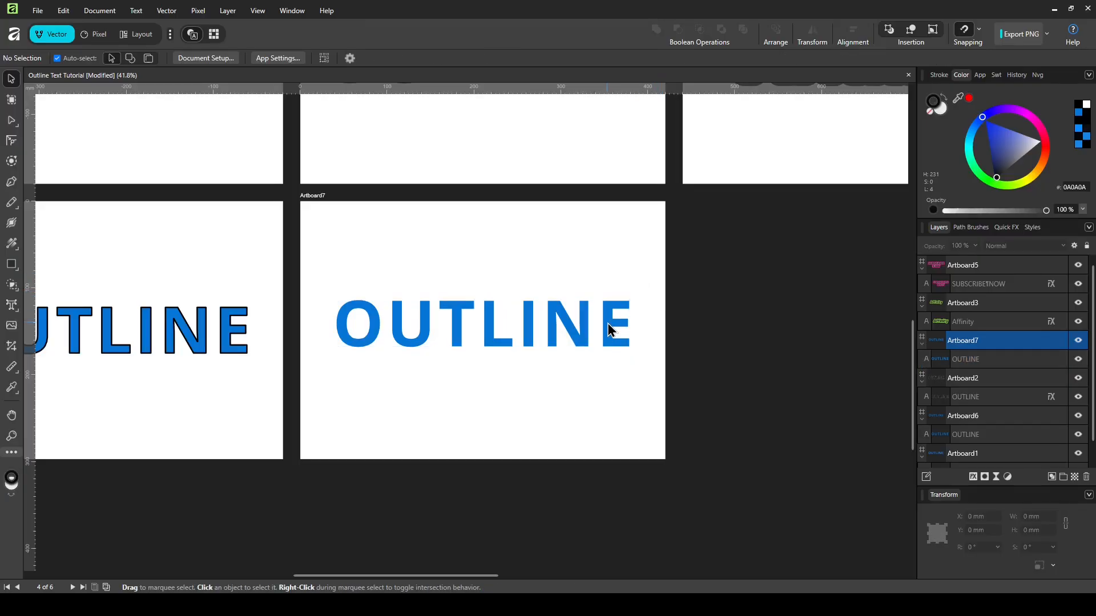
click(610, 330)
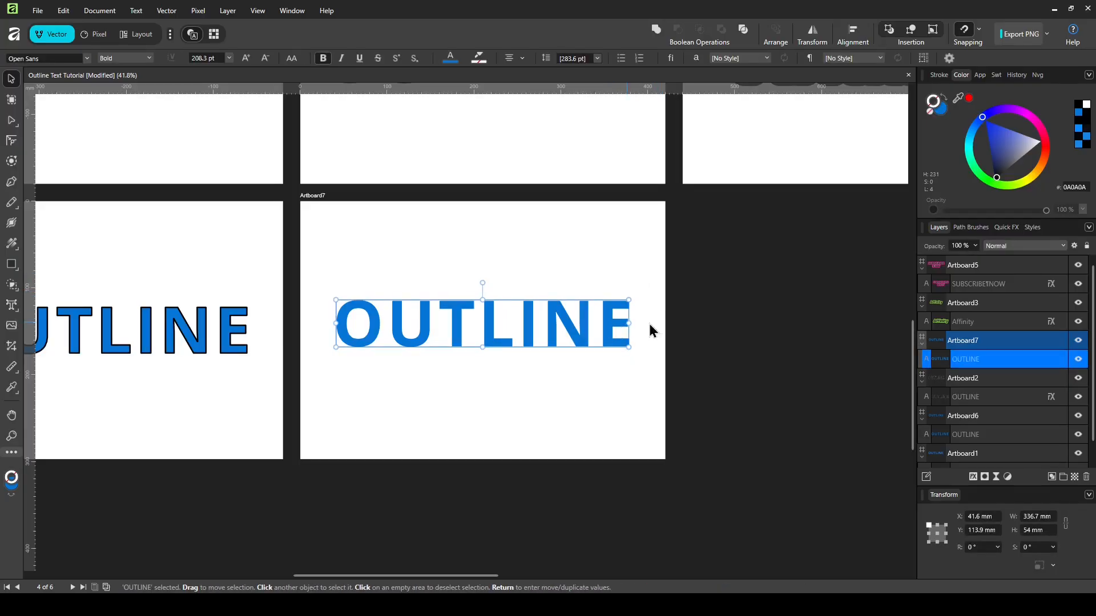
Step: Give the OUTLINE text a white Outline layer effect with a 29.4 px radius
click(973, 478)
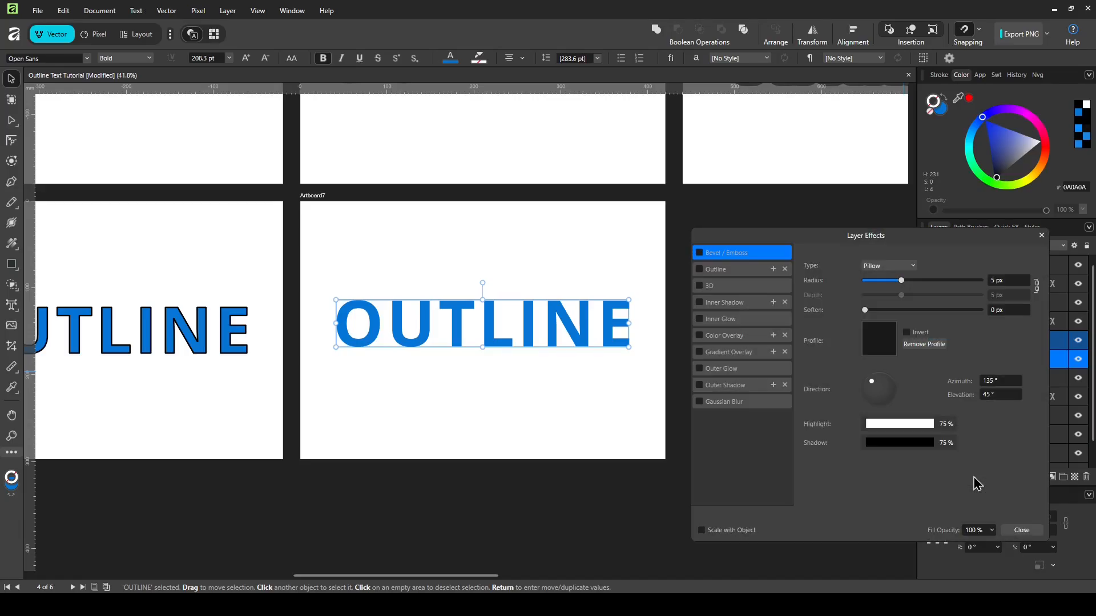
click(719, 271)
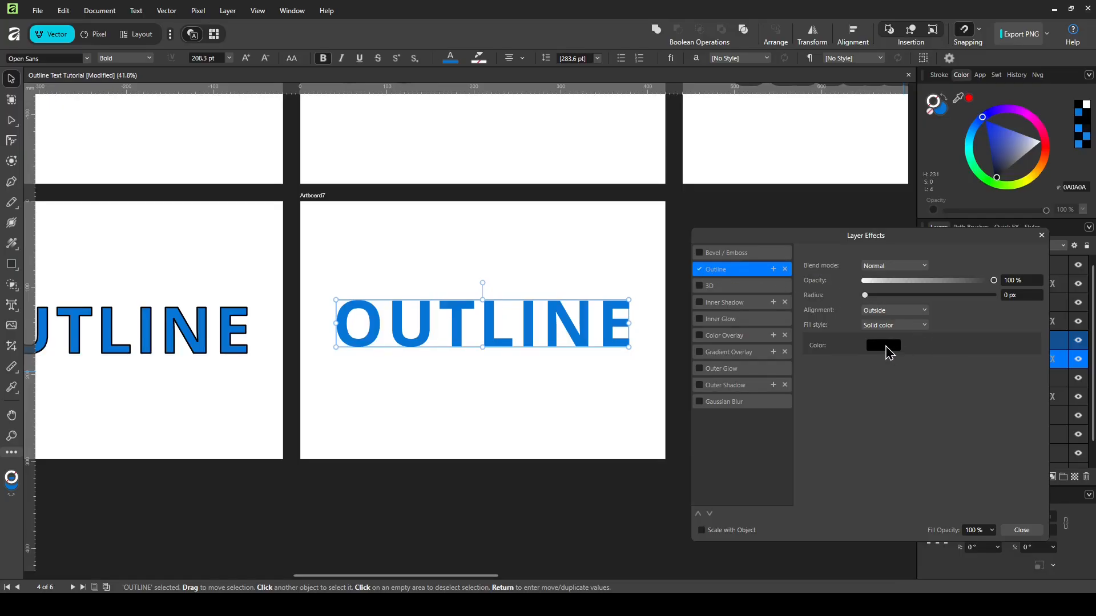
click(885, 346)
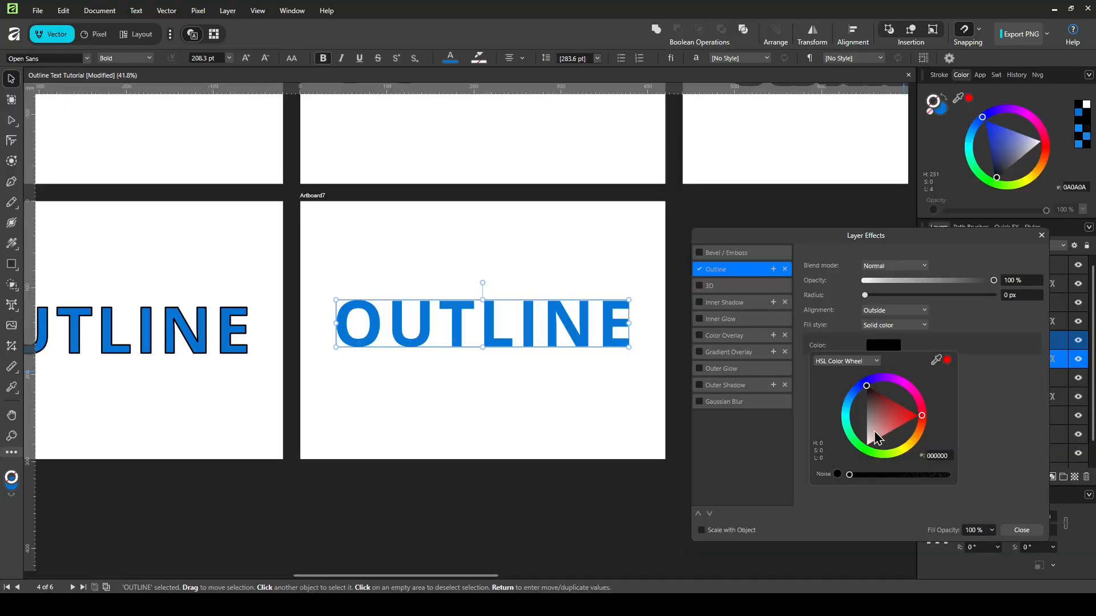
drag(877, 439, 868, 454)
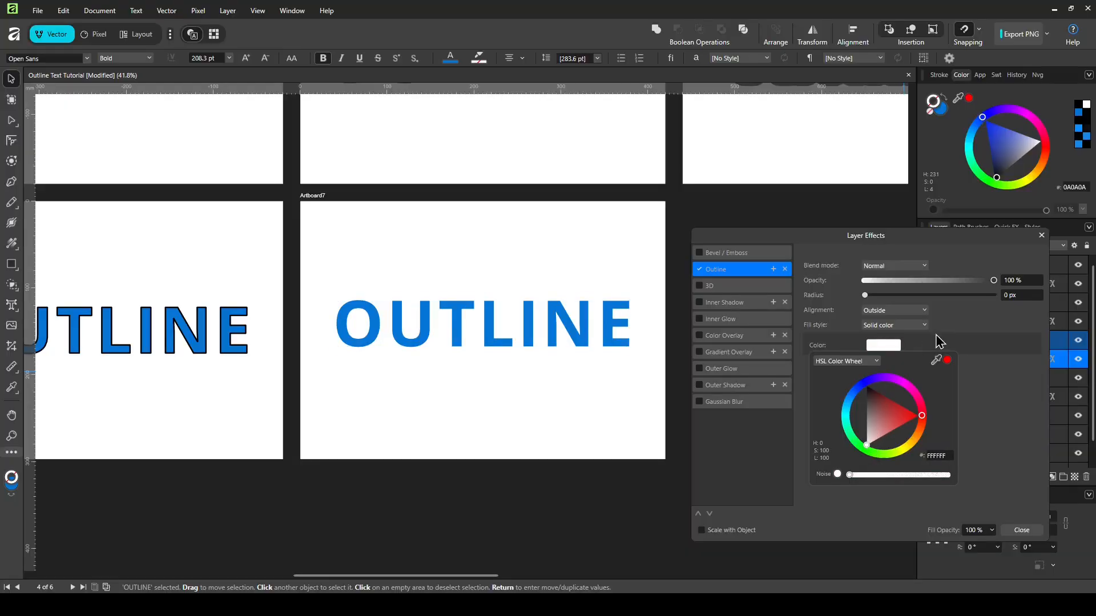
drag(866, 296, 952, 302)
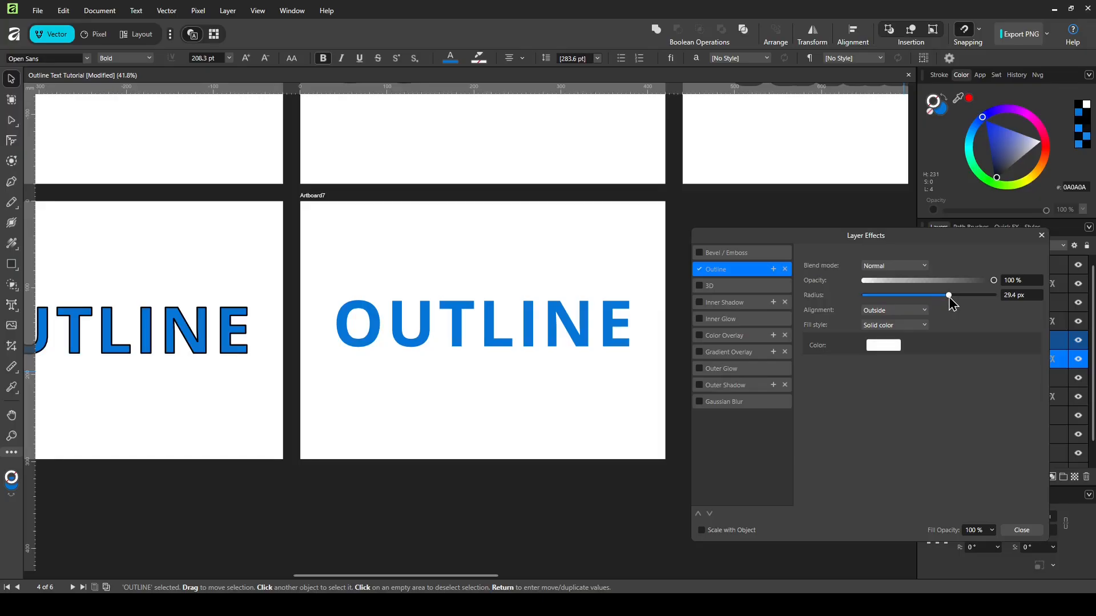
Step: Add a second, black Outline effect with a 49.5 px radius around the white one
click(773, 269)
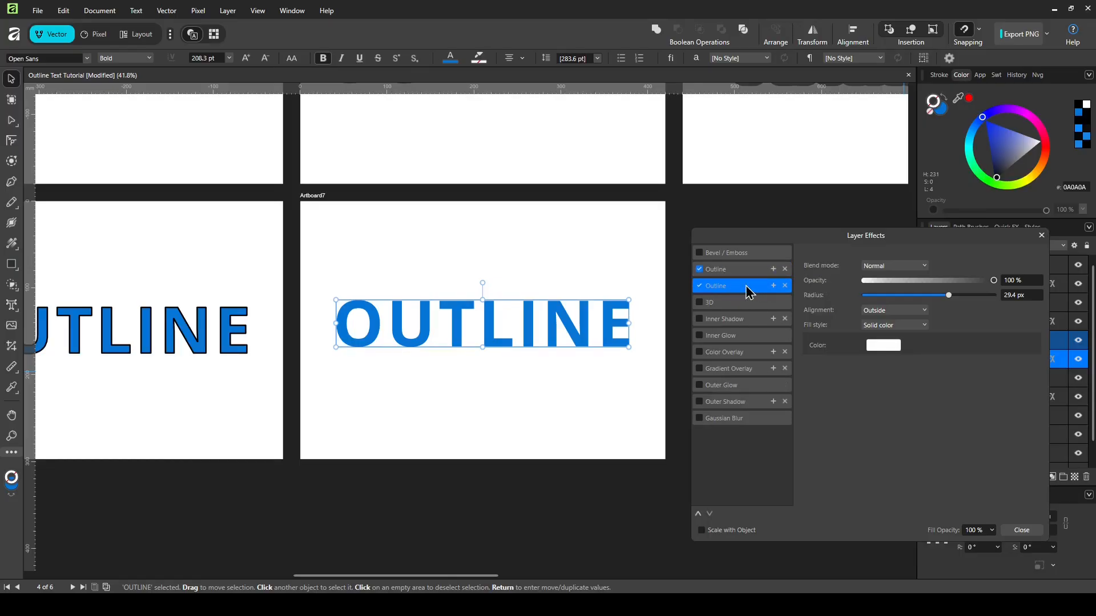
click(885, 346)
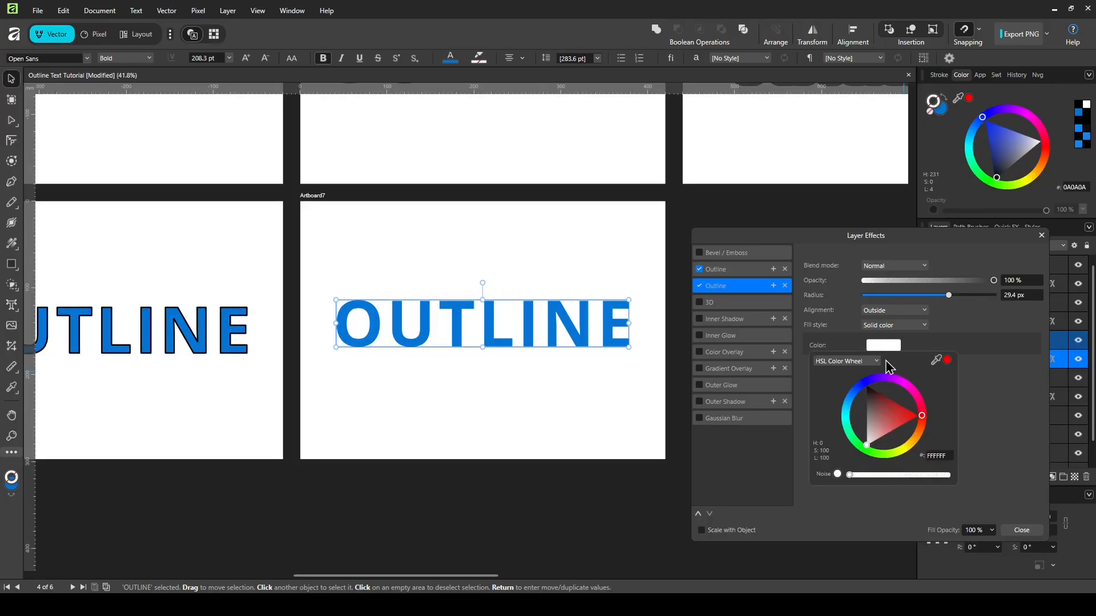
drag(876, 418, 867, 388)
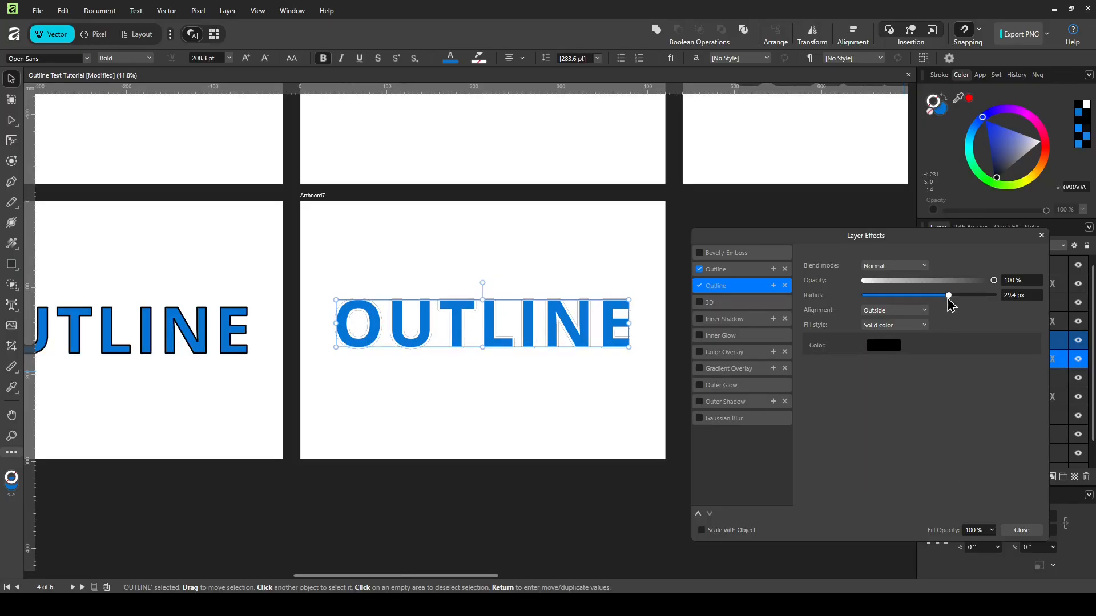
drag(949, 300, 978, 301)
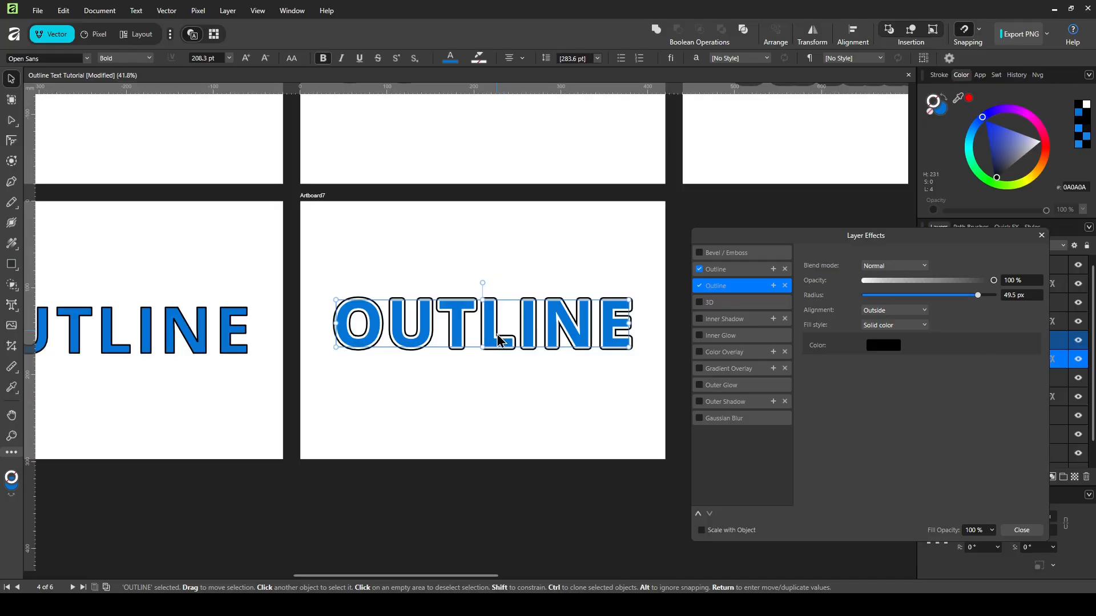
Step: Change the OUTLINE letters' fill colour to black
click(941, 111)
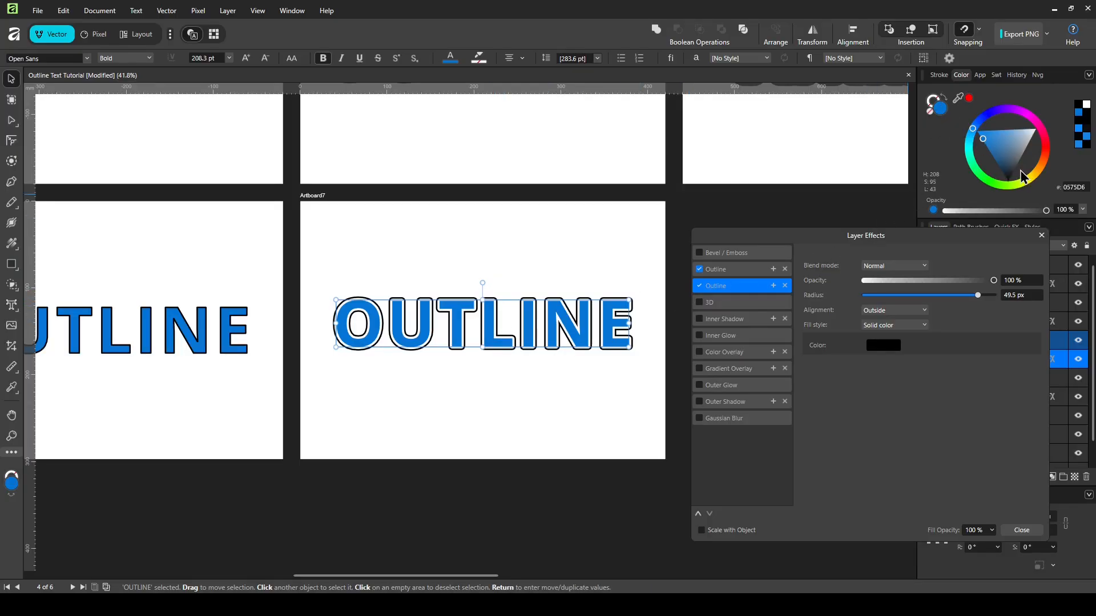
drag(1012, 174, 1014, 191)
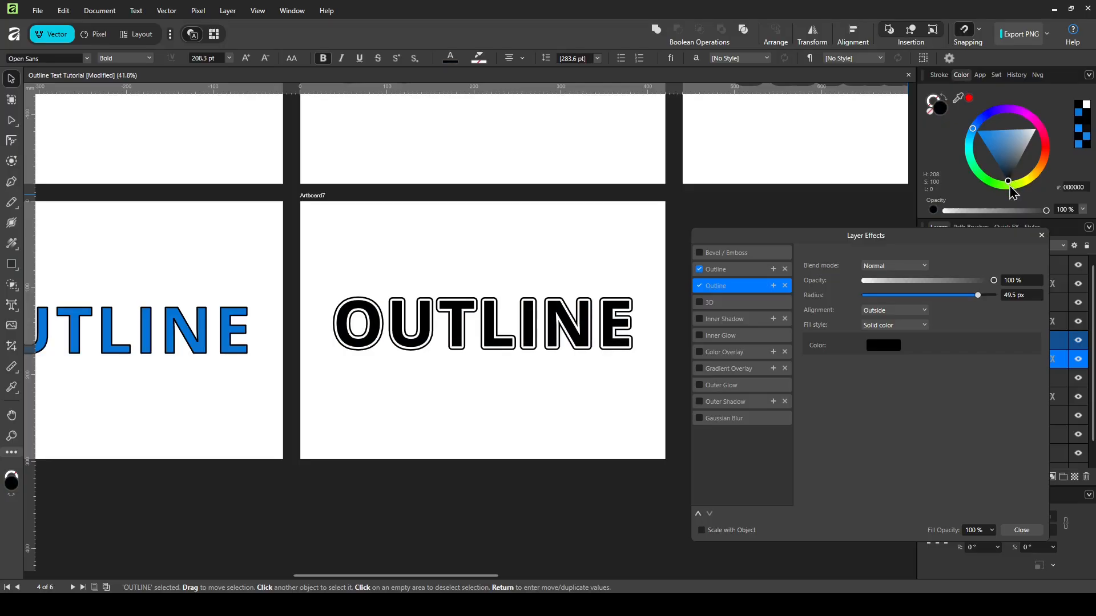
click(591, 268)
scroll(492, 283, down, 2)
scroll(541, 247, up, 2)
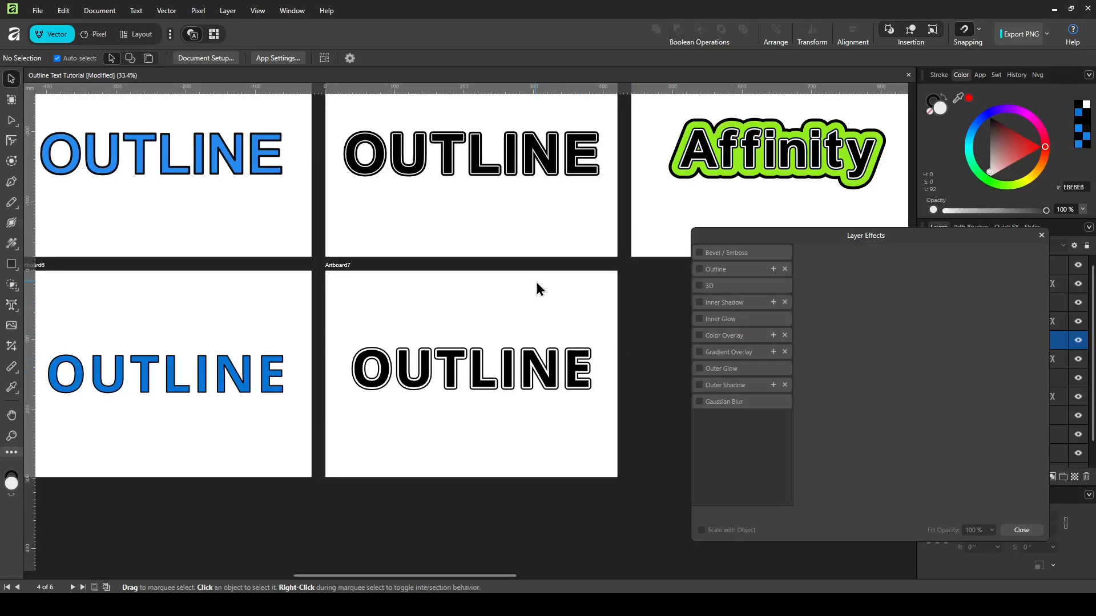
scroll(448, 259, down, 1)
scroll(445, 262, down, 1)
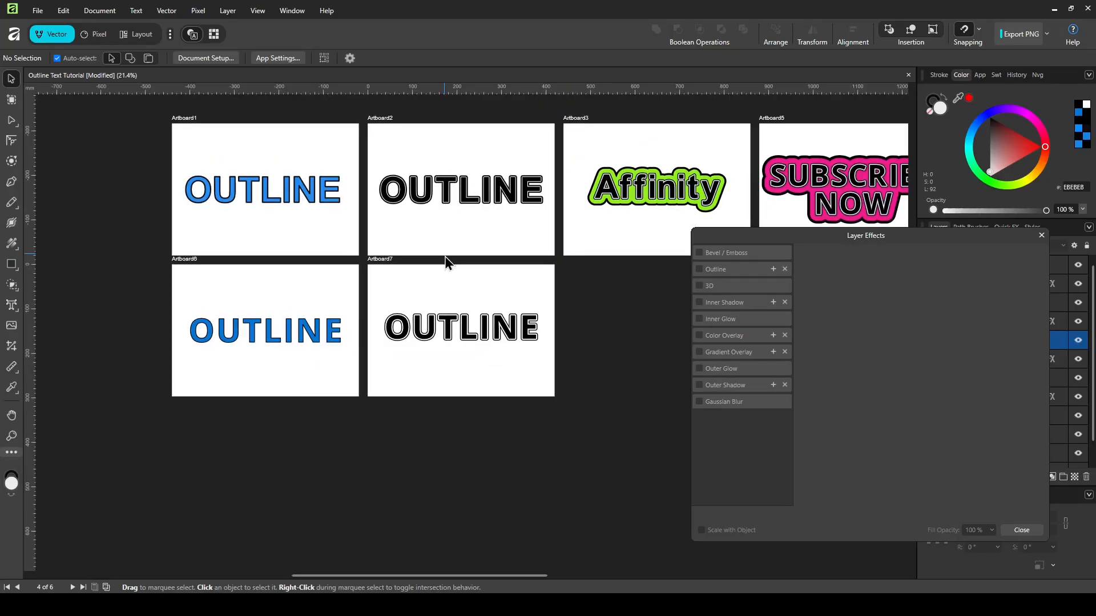
scroll(445, 261, up, 2)
click(456, 337)
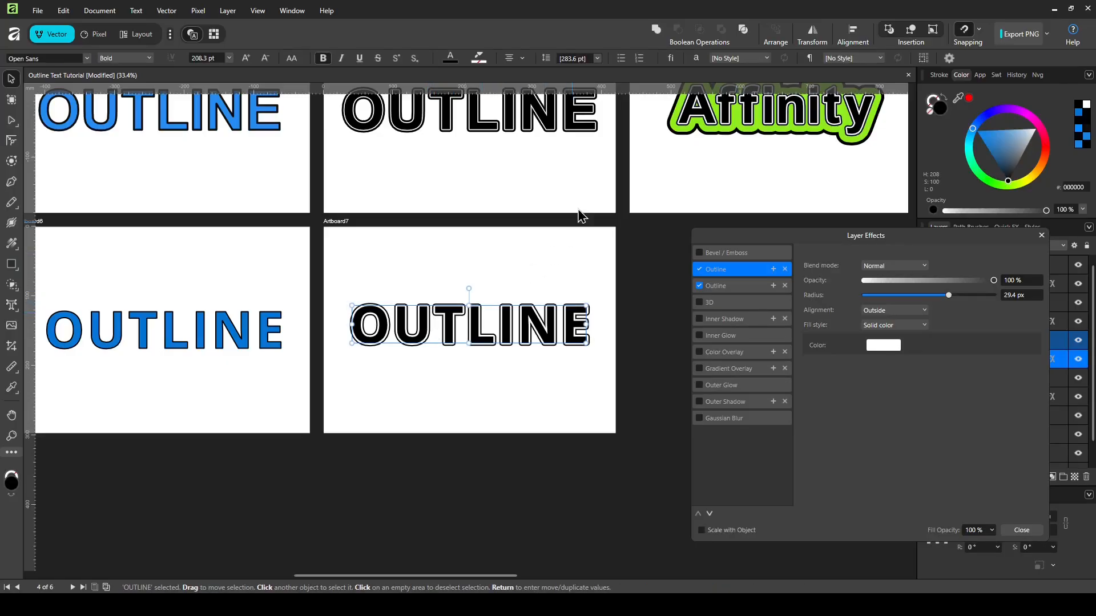
Step: Set the OUTLINE text's letter tracking to 80 ‰ in the Character panel
click(696, 58)
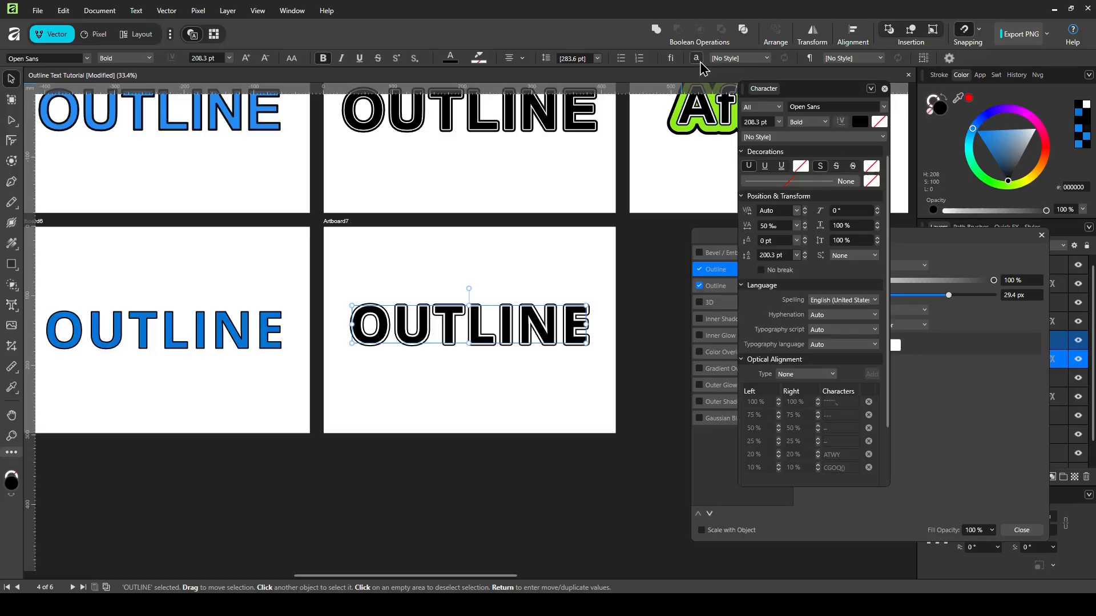
click(770, 226)
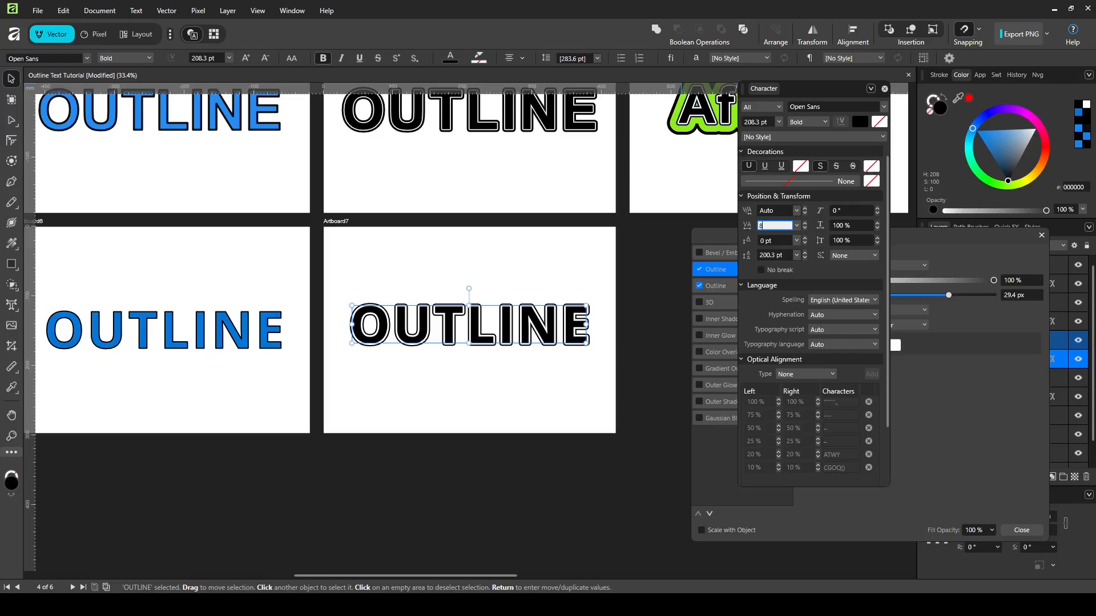
text(80)
key(Return)
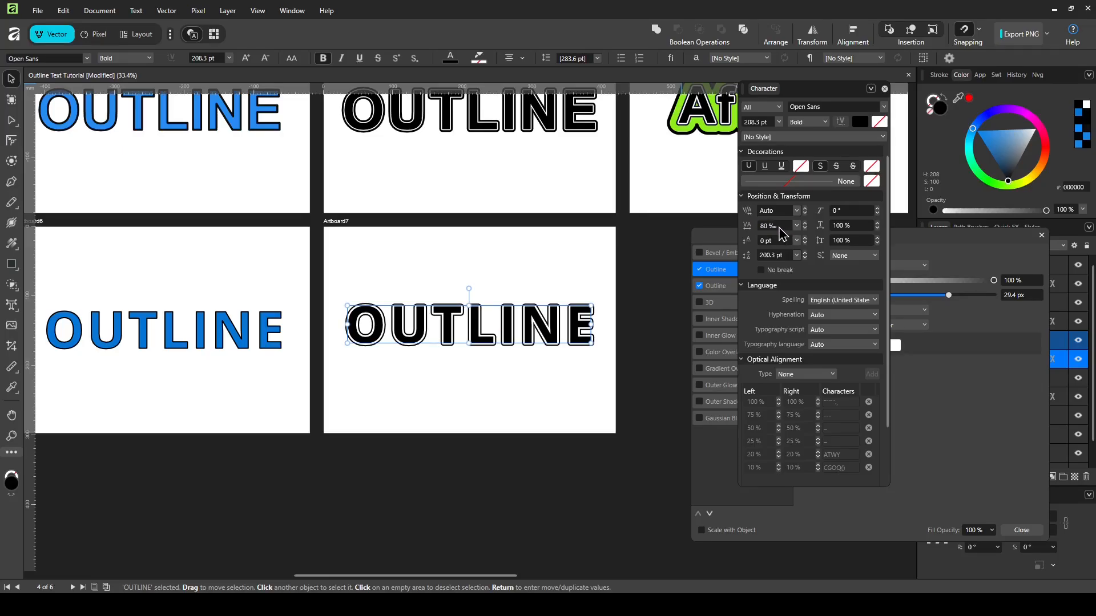
Step: Kern the letters: tighten O–U, widen later pairs, then close Character and Layer Effects
scroll(428, 328, up, 2)
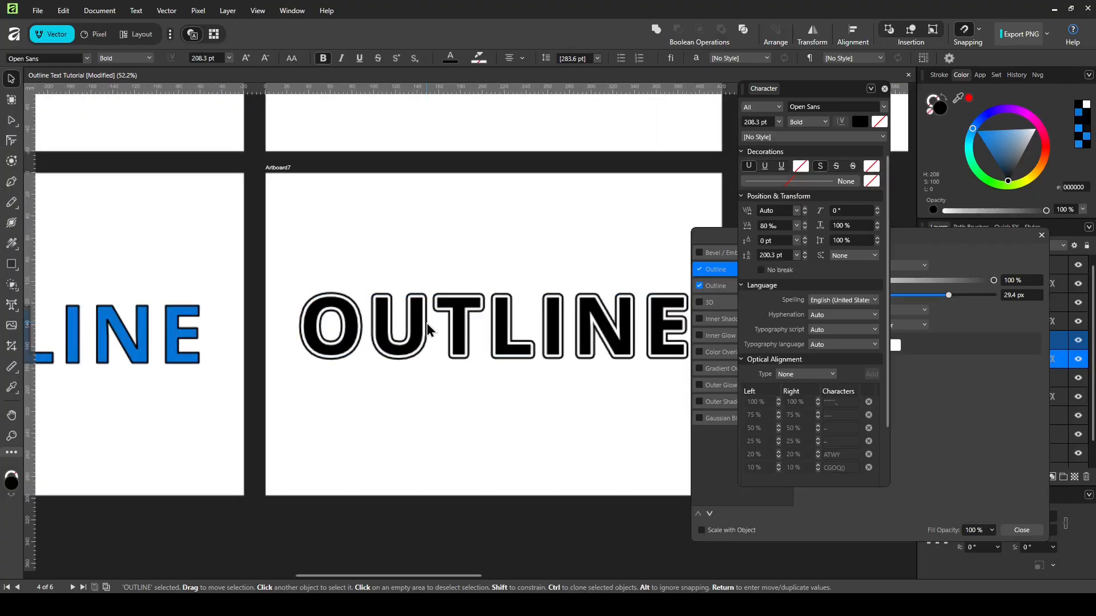
double_click(372, 328)
click(371, 323)
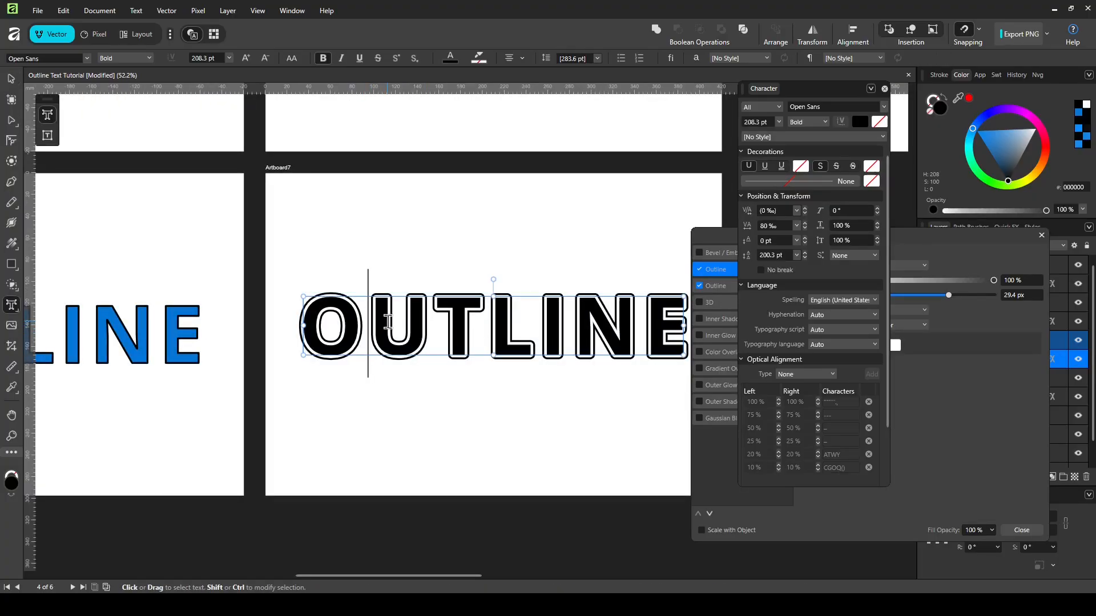
key(alt+Left)
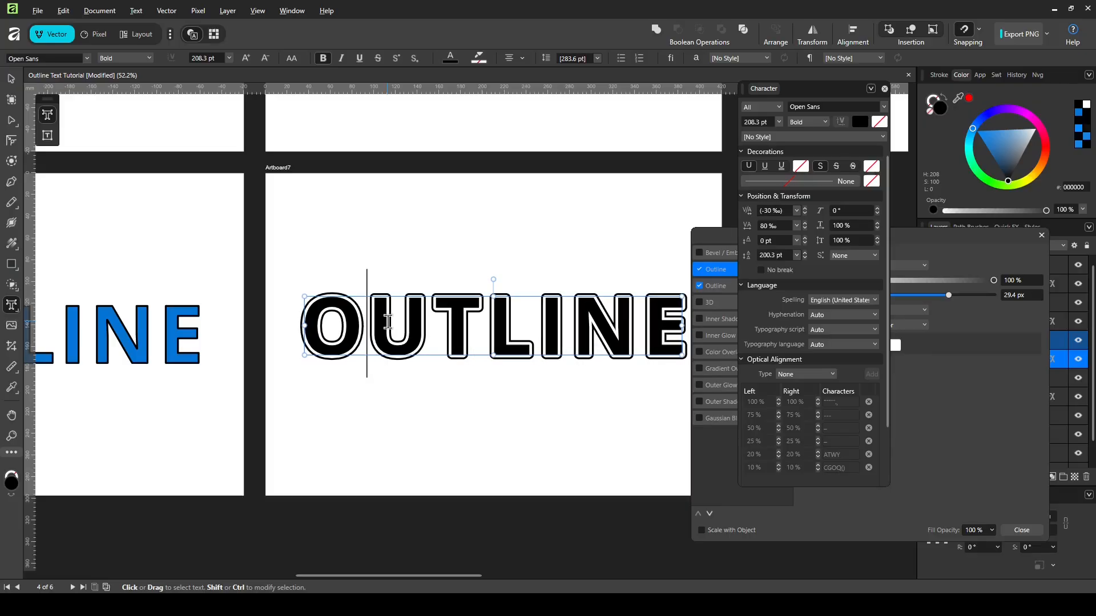
key(Right)
key(alt+Right)
key(alt+Right)
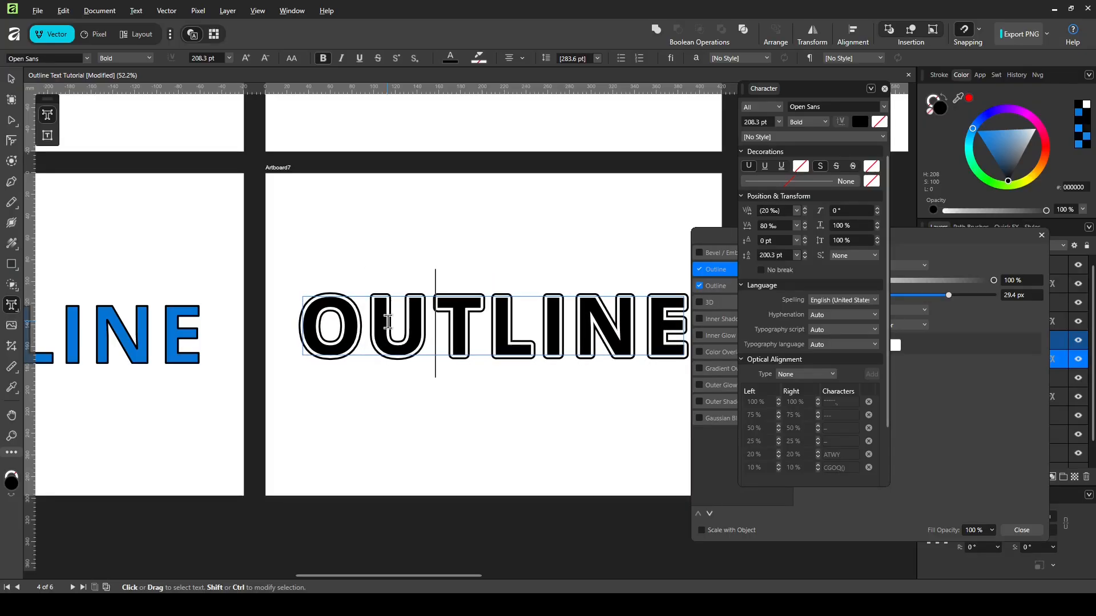
key(Right)
key(alt+Right)
key(alt+Right)
key(Right)
key(alt+Right)
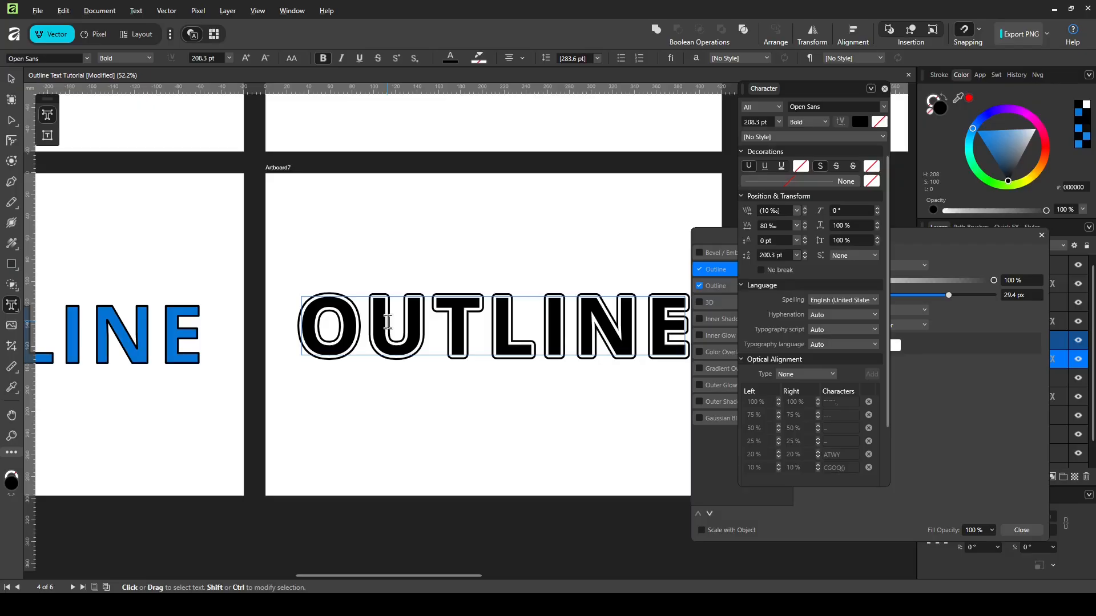
key(Escape)
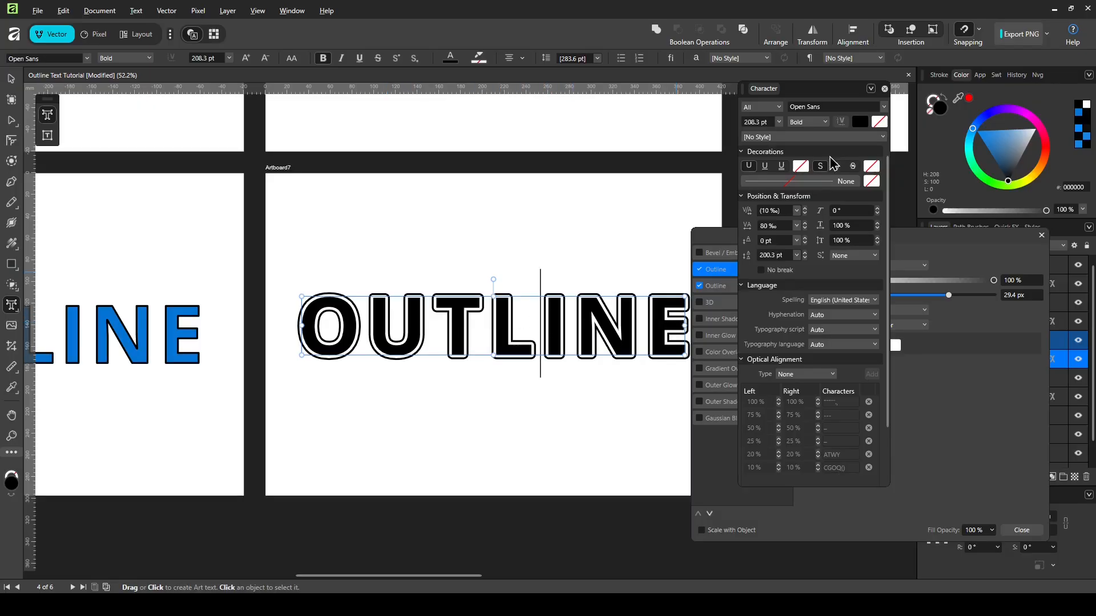
click(884, 90)
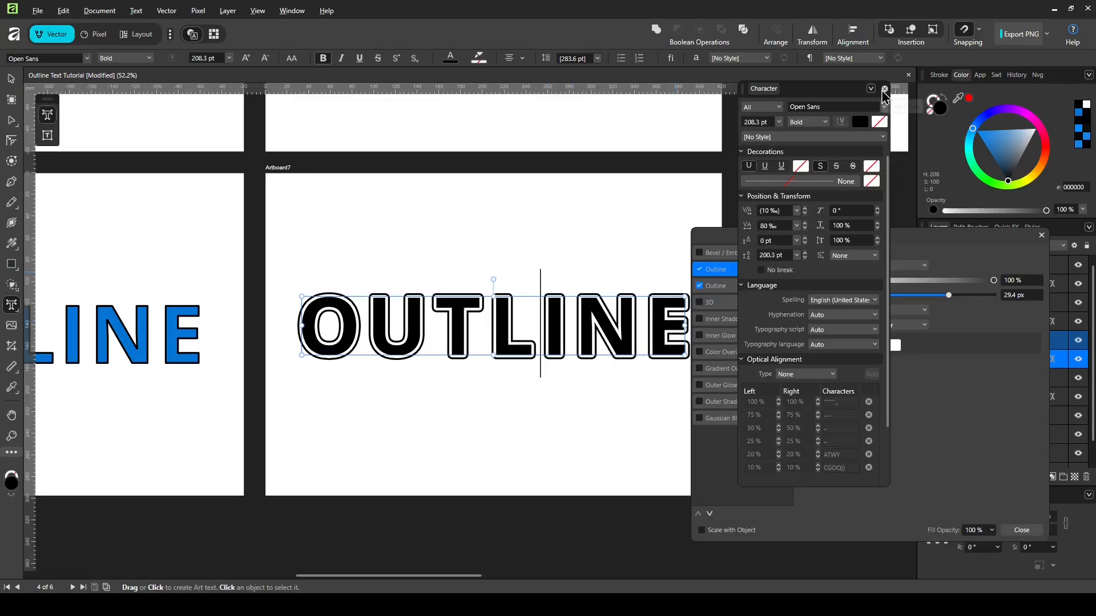
click(1040, 237)
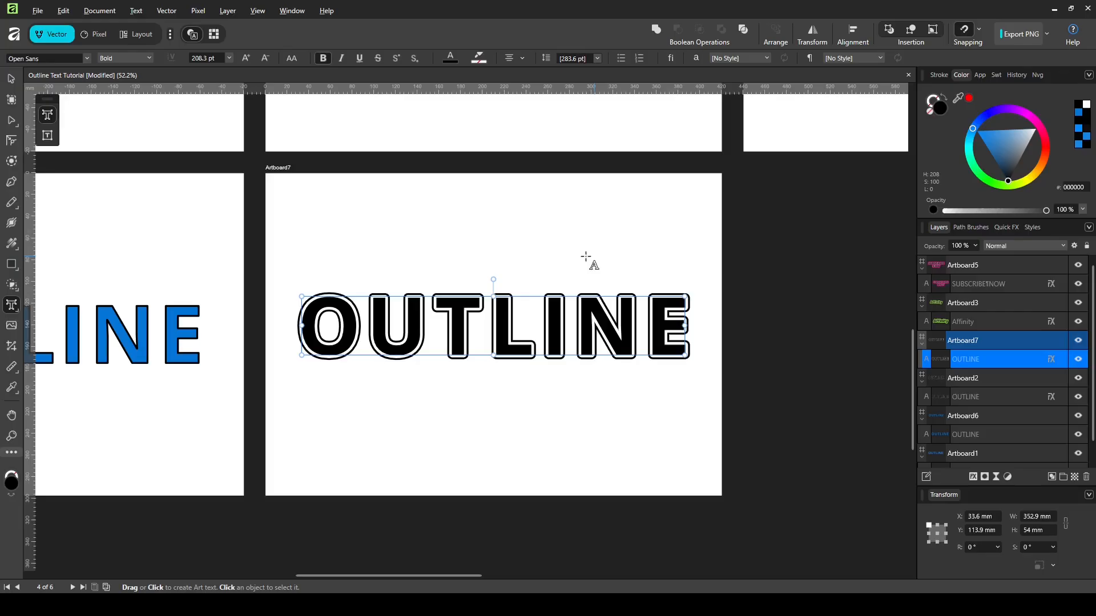
Step: Zoom out to view all artboards and select the Affinity logo text, ready for a new artboard
click(11, 79)
click(584, 212)
scroll(306, 255, down, 3)
scroll(690, 271, up, 3)
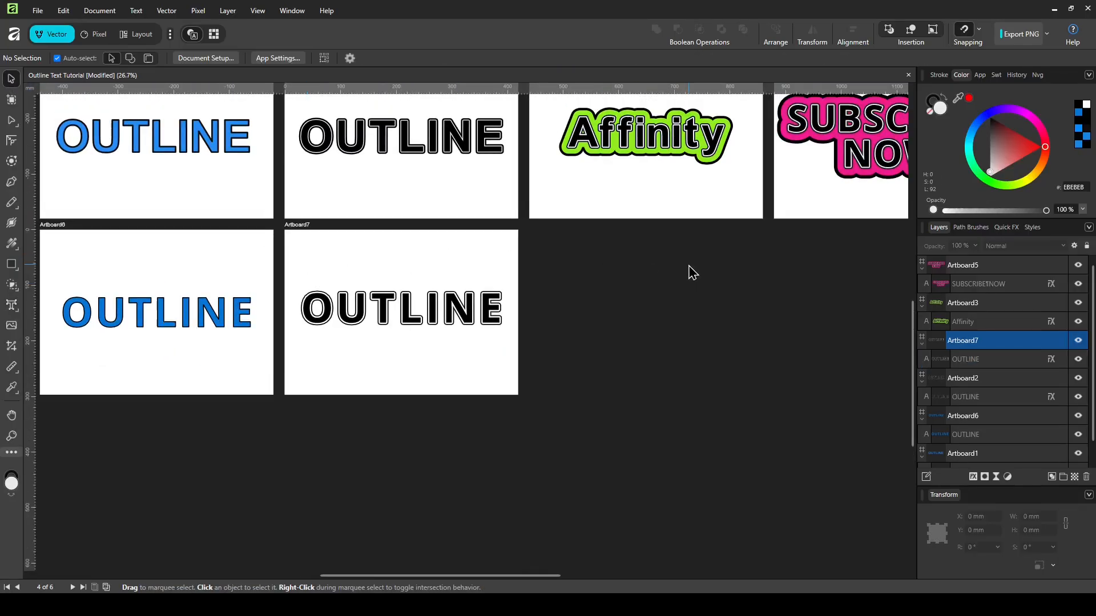
scroll(759, 251, up, 2)
scroll(594, 226, down, 2)
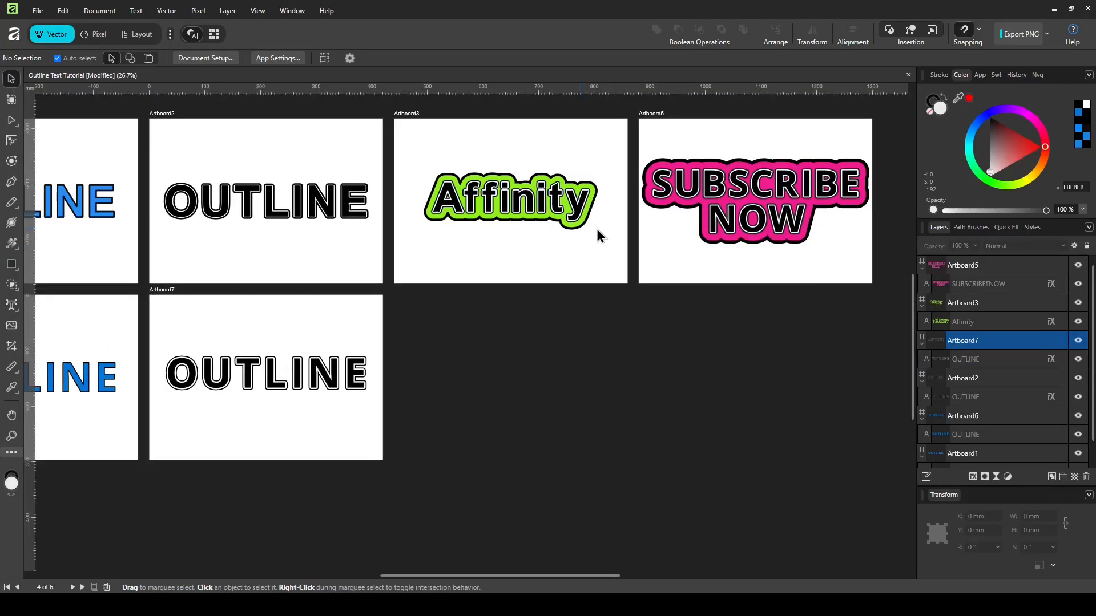
scroll(557, 229, up, 1)
click(520, 197)
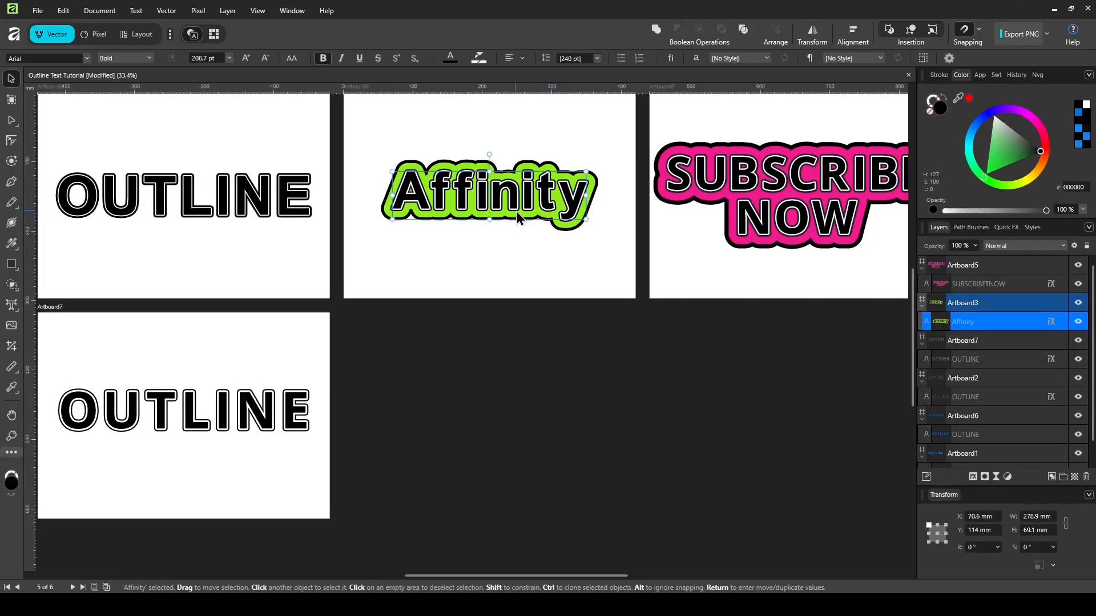
click(12, 101)
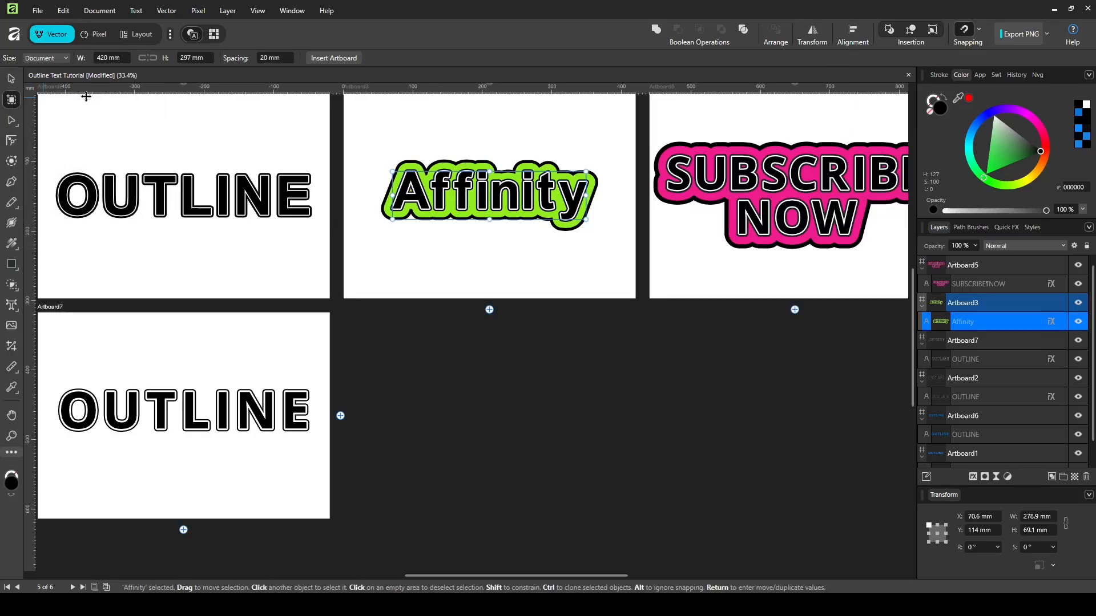
Step: Add a new Artboard8 below the Affinity logo artboard
click(489, 309)
scroll(489, 311, down, 1)
scroll(589, 396, up, 1)
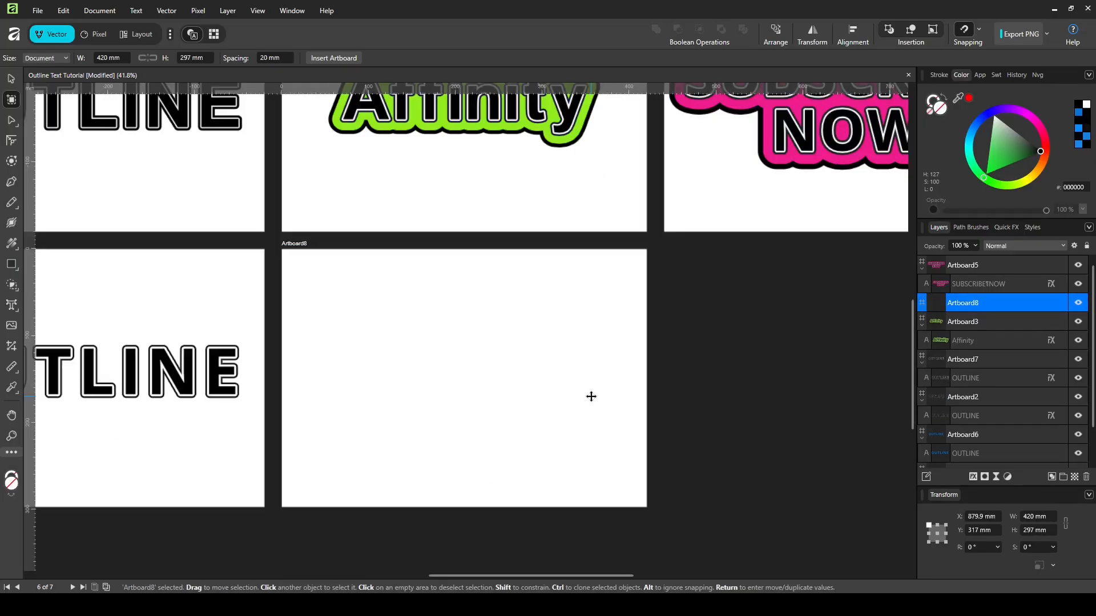
Step: Type Affinity on Artboard8 and move it toward the artboard centre
click(12, 305)
drag(423, 349, 496, 395)
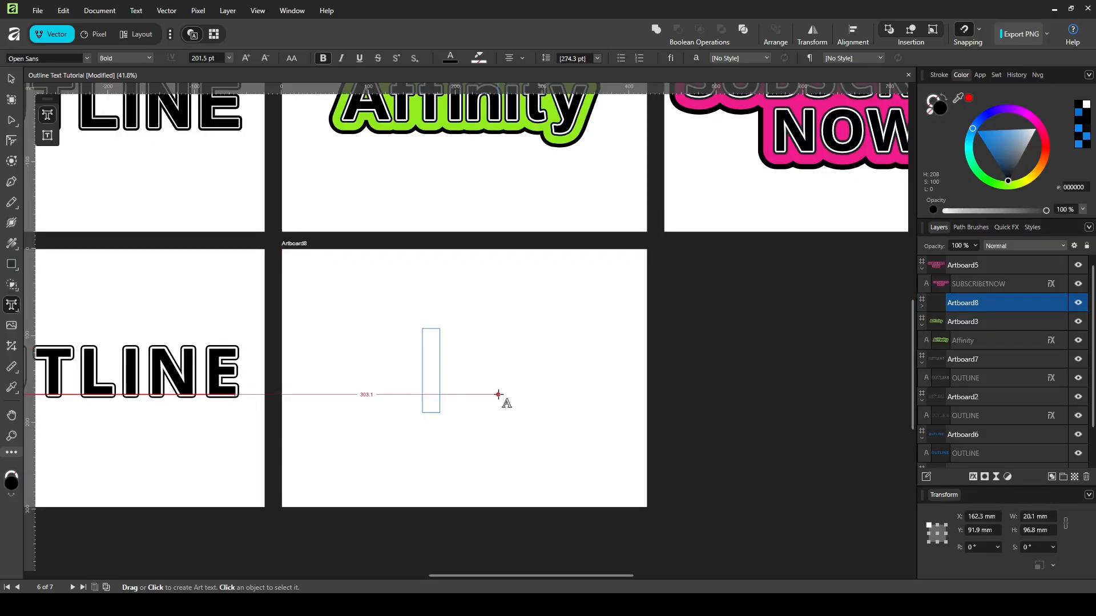
text(Affinity)
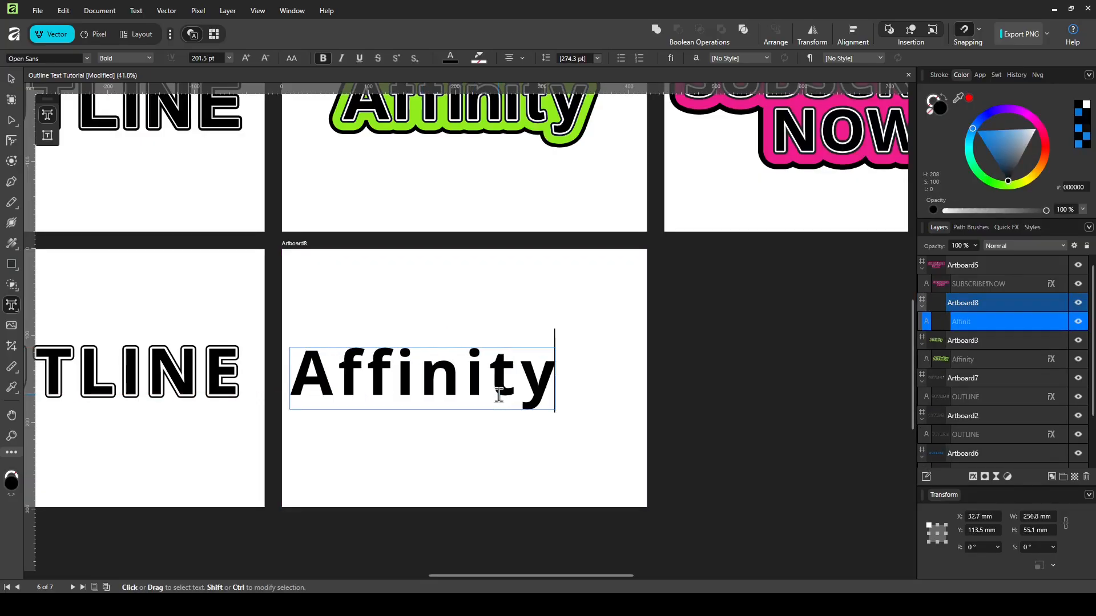
key(Escape)
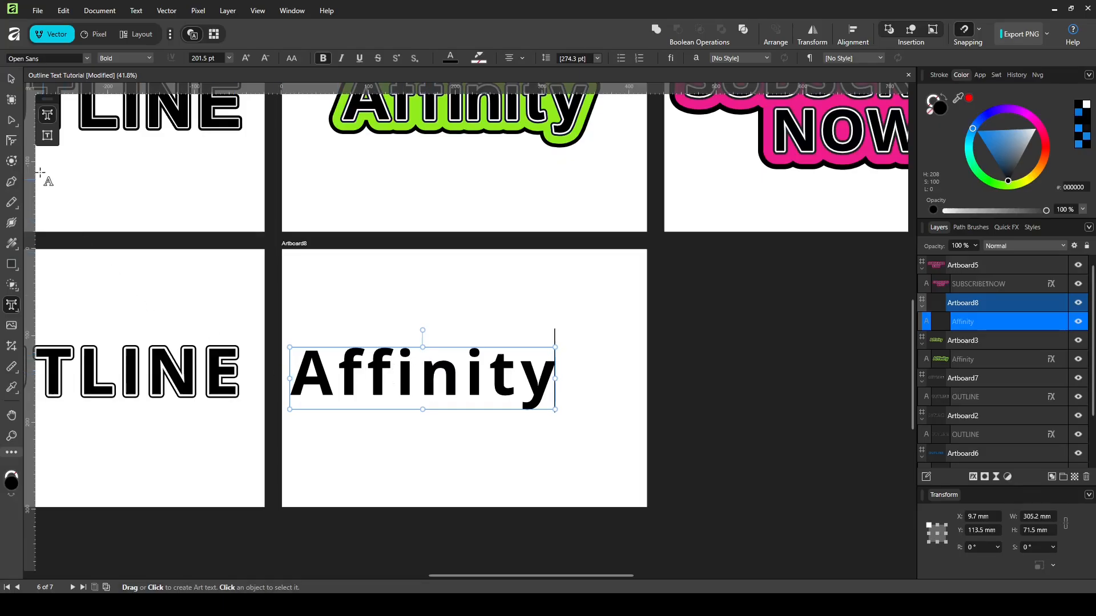
click(11, 79)
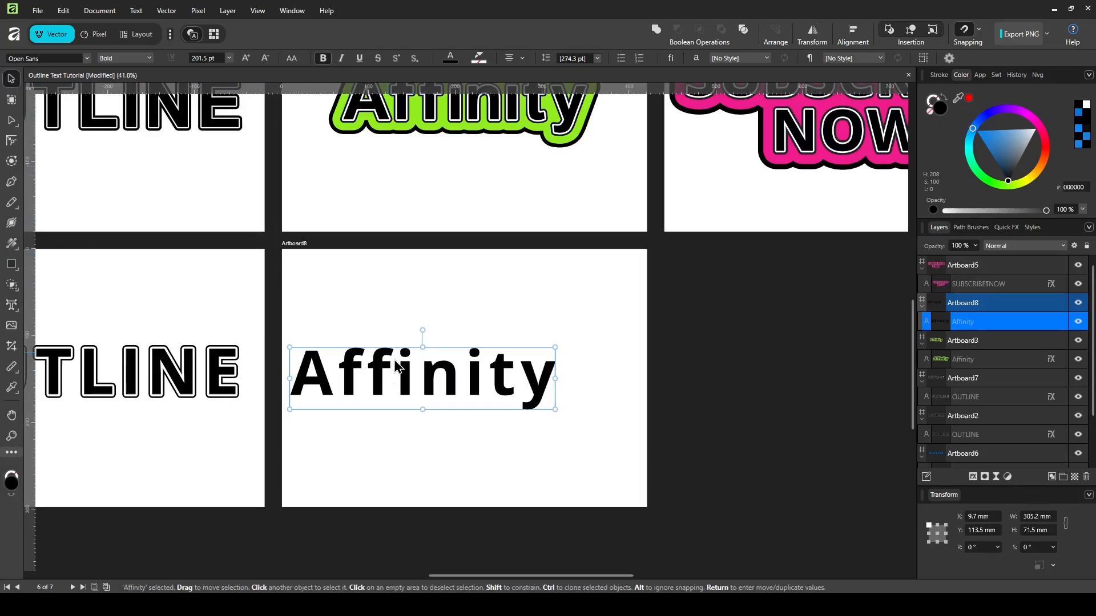
drag(441, 378, 482, 377)
Step: Reselect the Affinity text and bring up its stroke settings
click(509, 325)
click(504, 368)
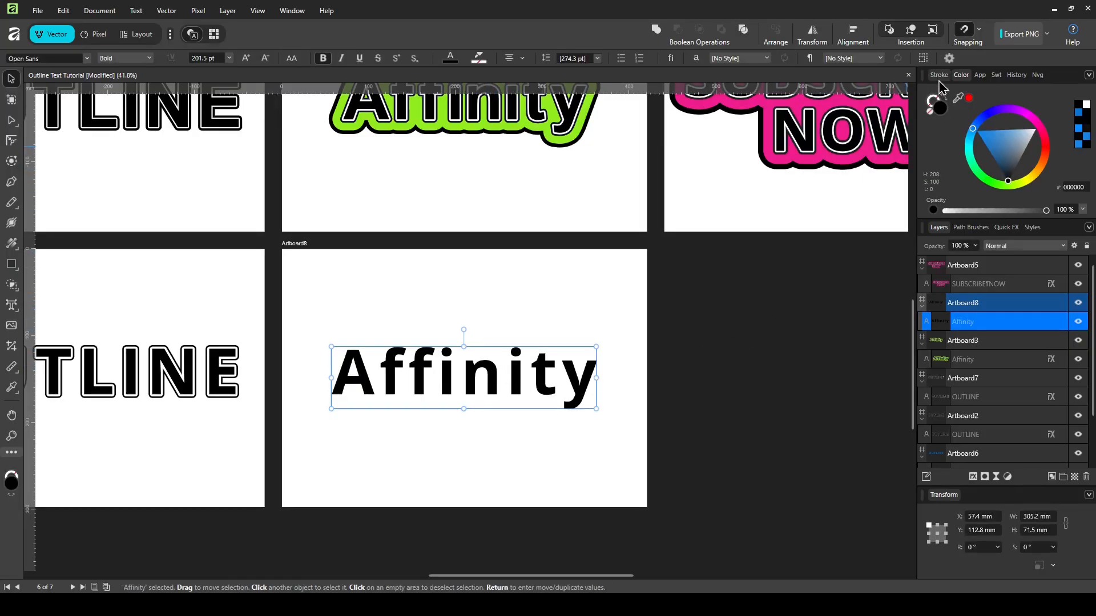
click(936, 106)
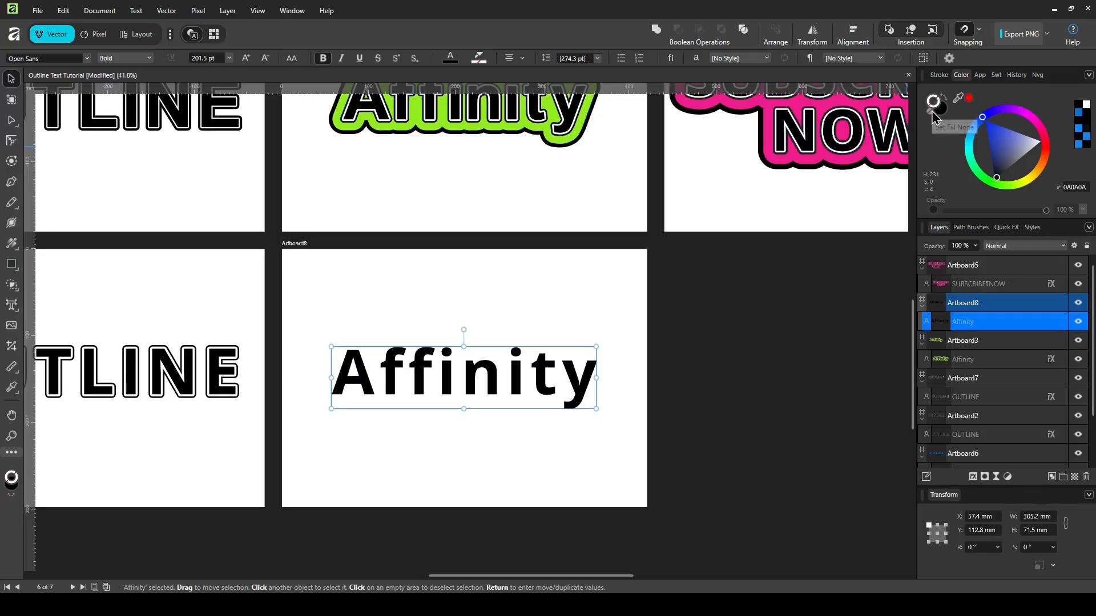
click(939, 75)
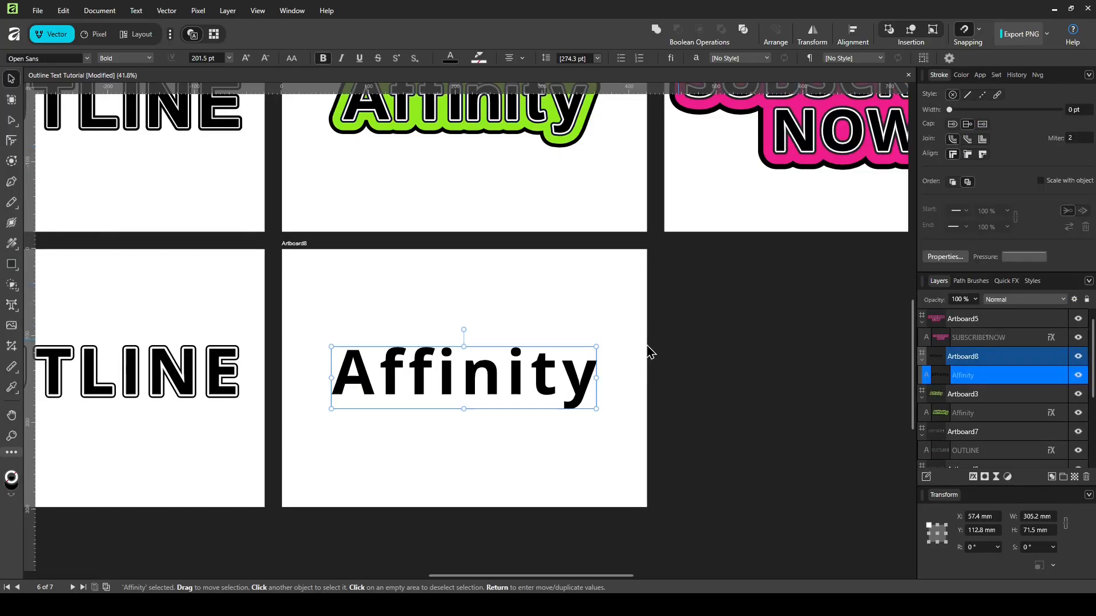
Step: Turn on a white Outline layer effect with a 25.5 px radius
click(973, 478)
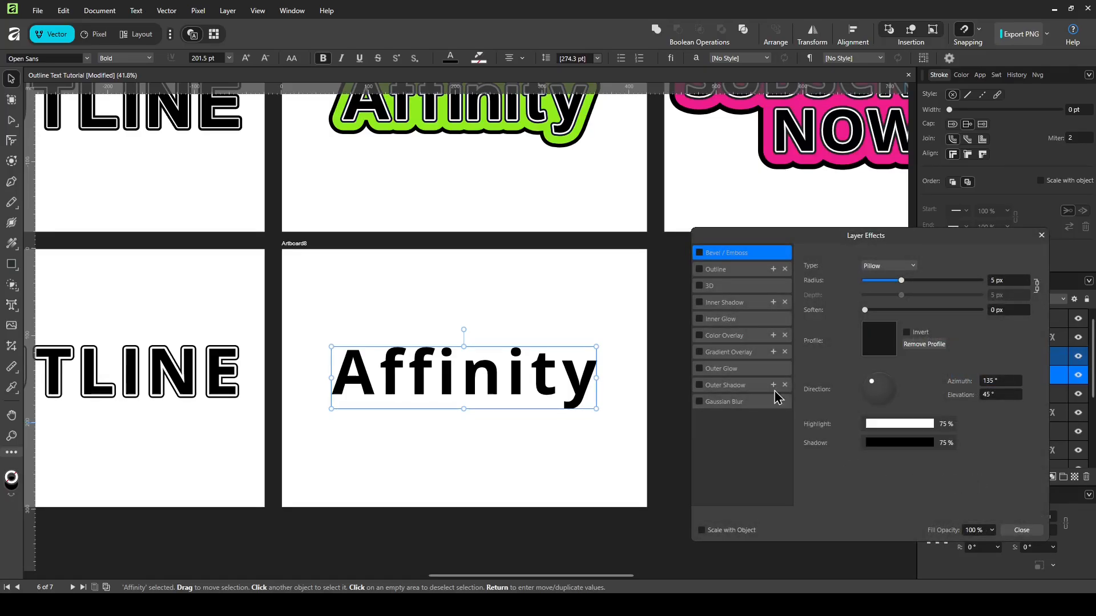
click(736, 269)
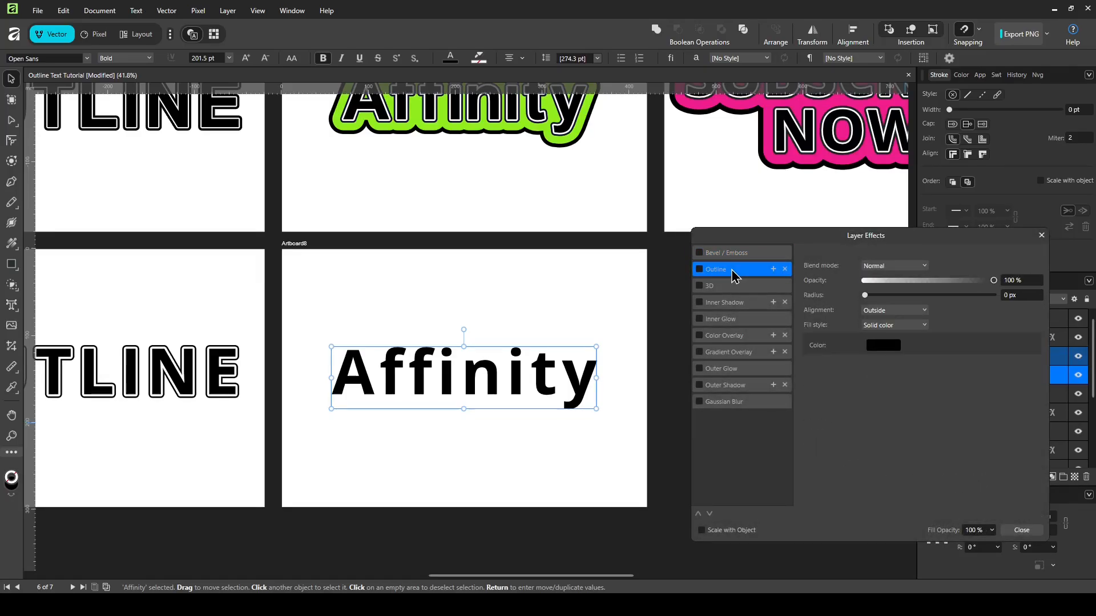
click(700, 269)
click(886, 353)
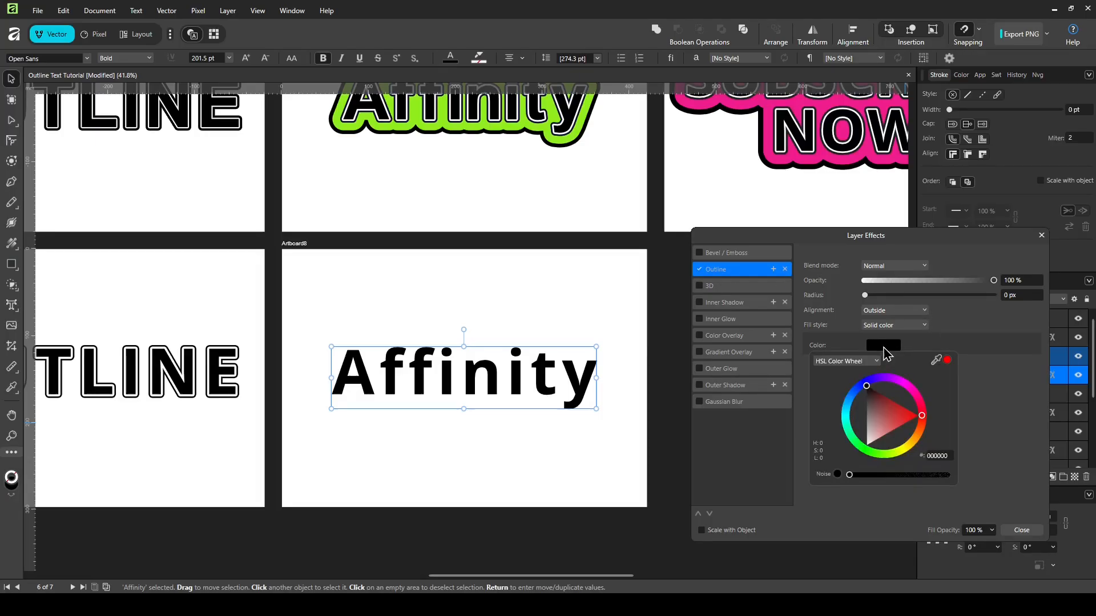
click(869, 434)
drag(869, 435, 867, 451)
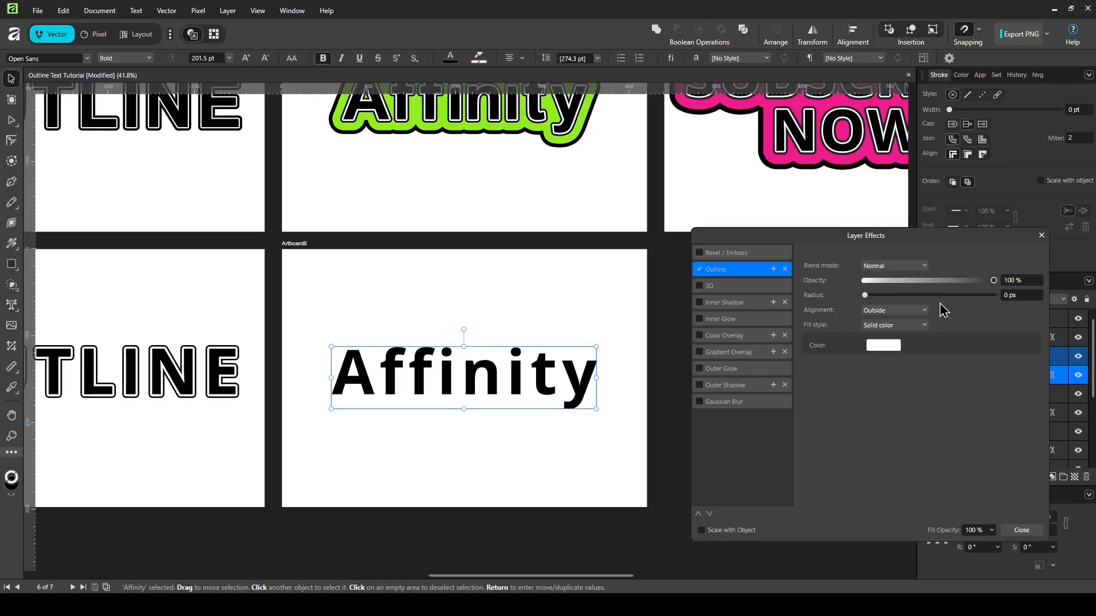
drag(865, 295, 944, 300)
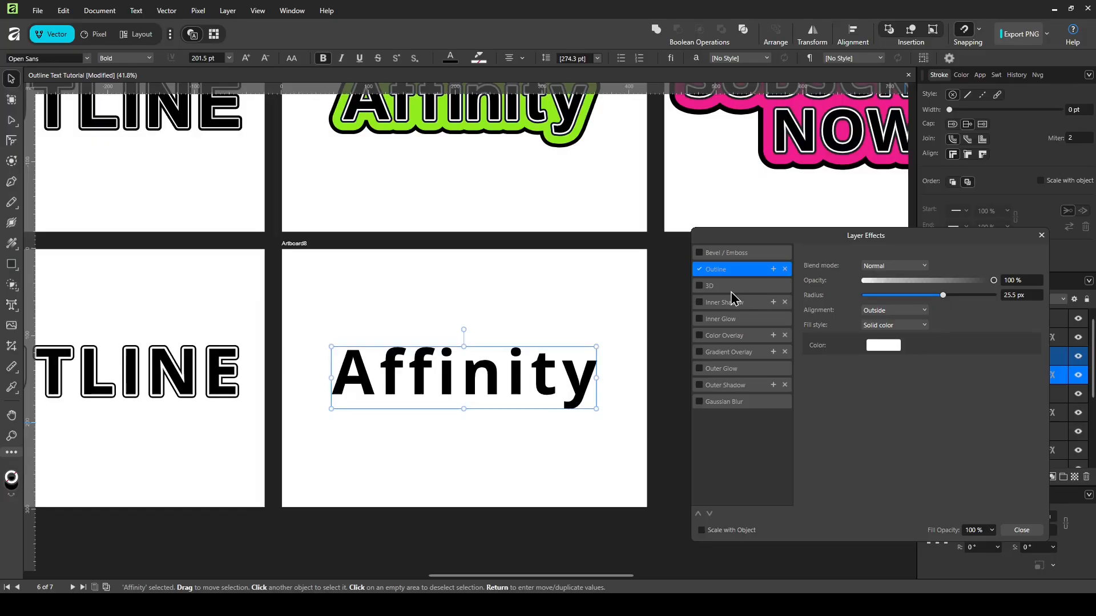
Step: Duplicate the Outline effect as a dark navy outline with a 47.6 px radius
click(773, 270)
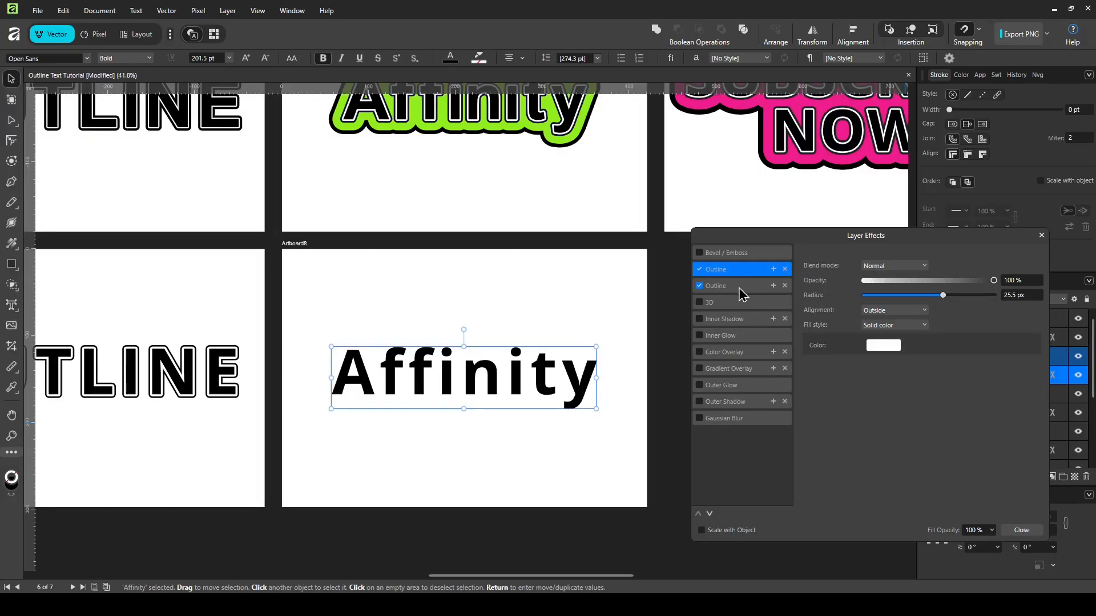
click(883, 348)
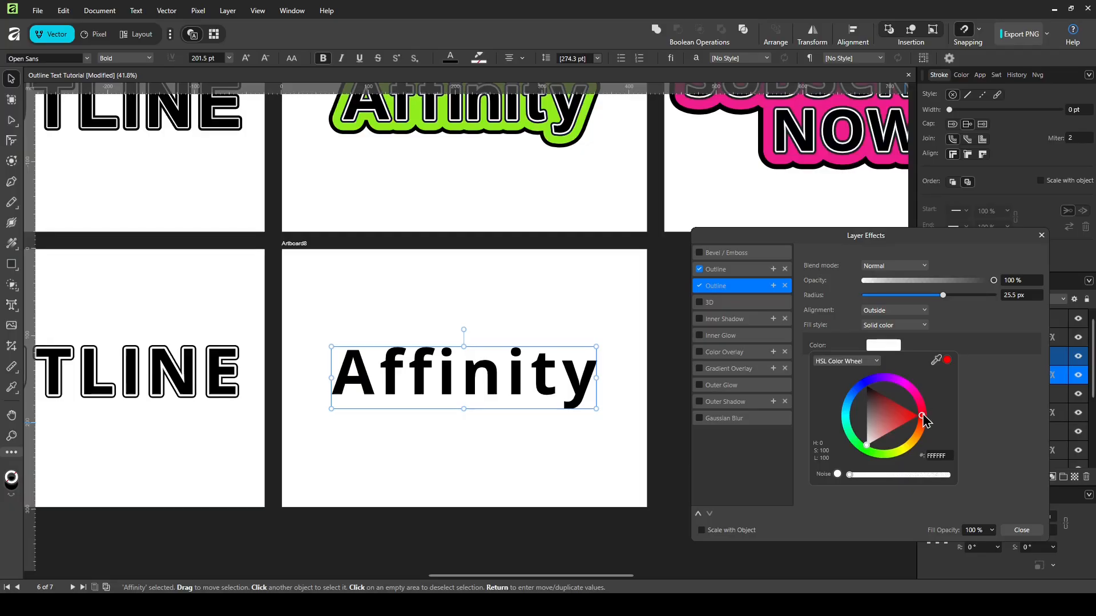
drag(921, 416, 870, 437)
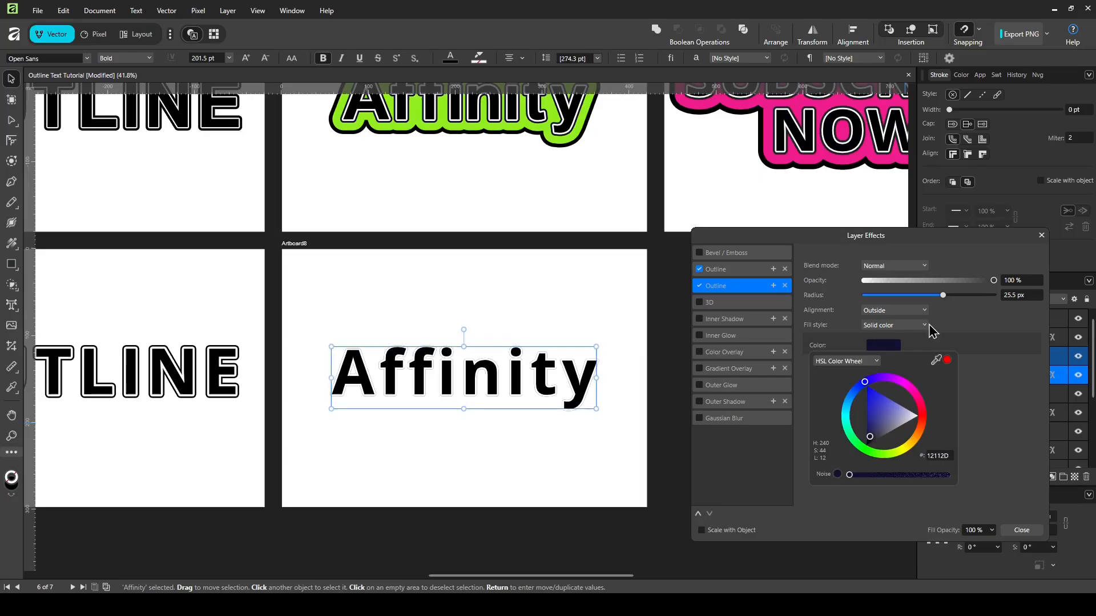
click(942, 295)
drag(943, 298, 975, 299)
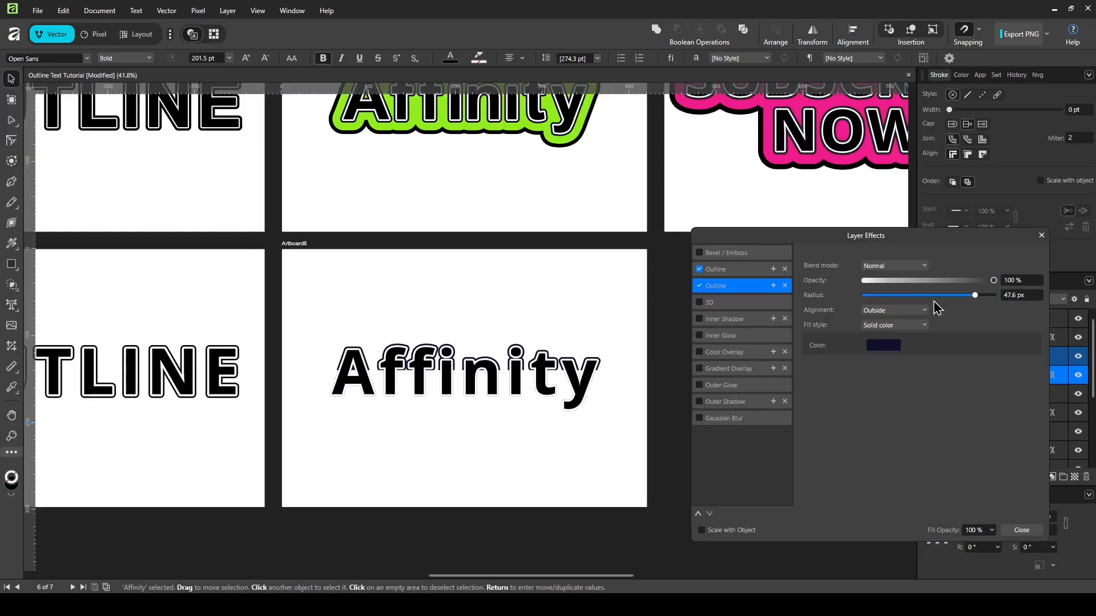
Step: Add a third Outline effect in bright lime green with a 100 px radius
click(774, 286)
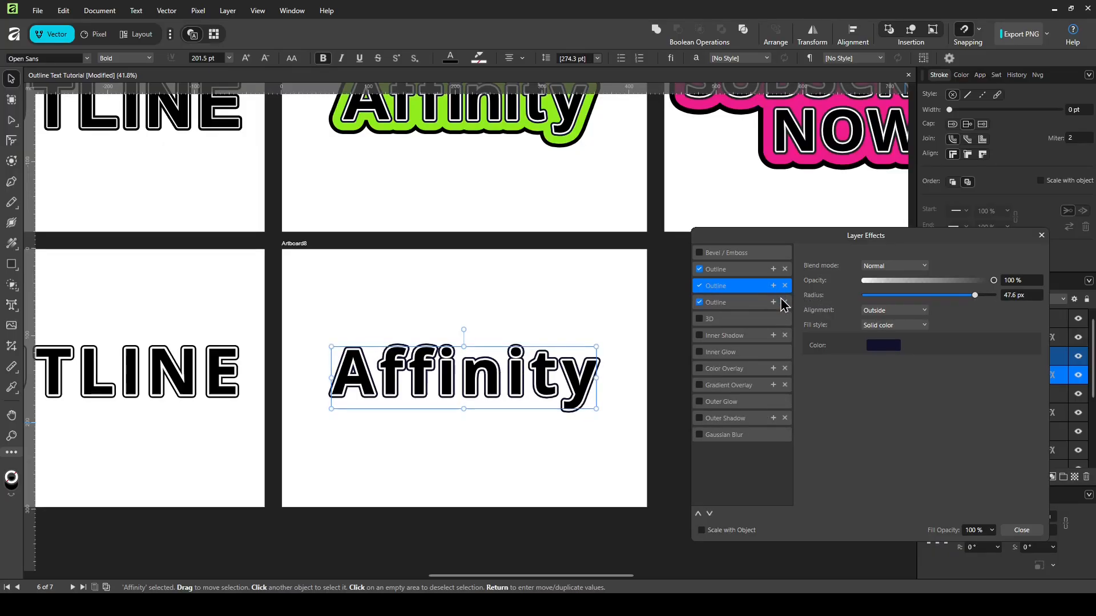
click(750, 306)
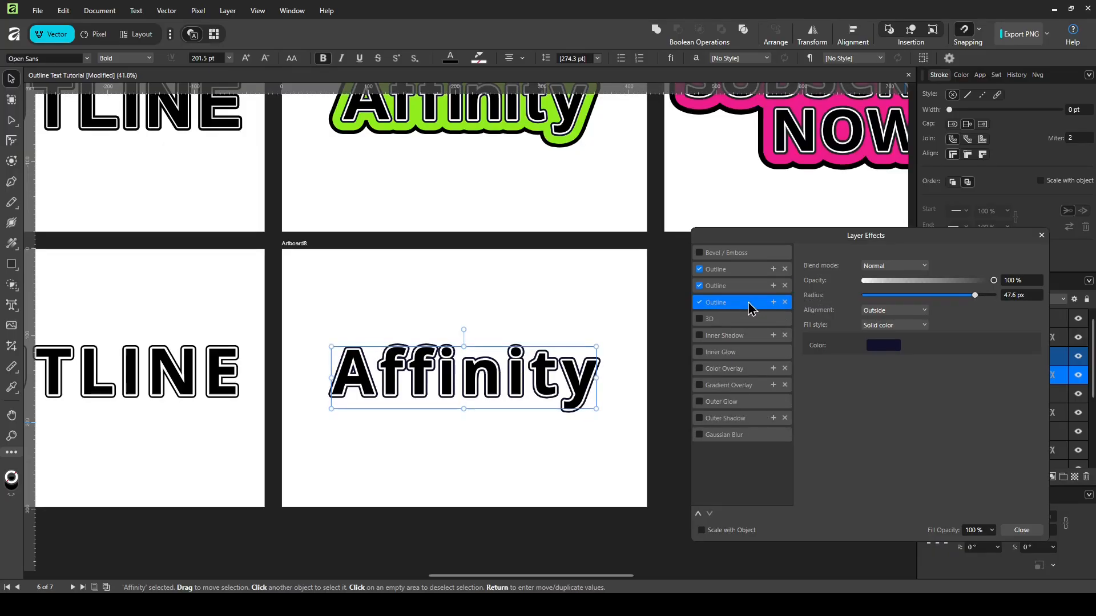
click(887, 353)
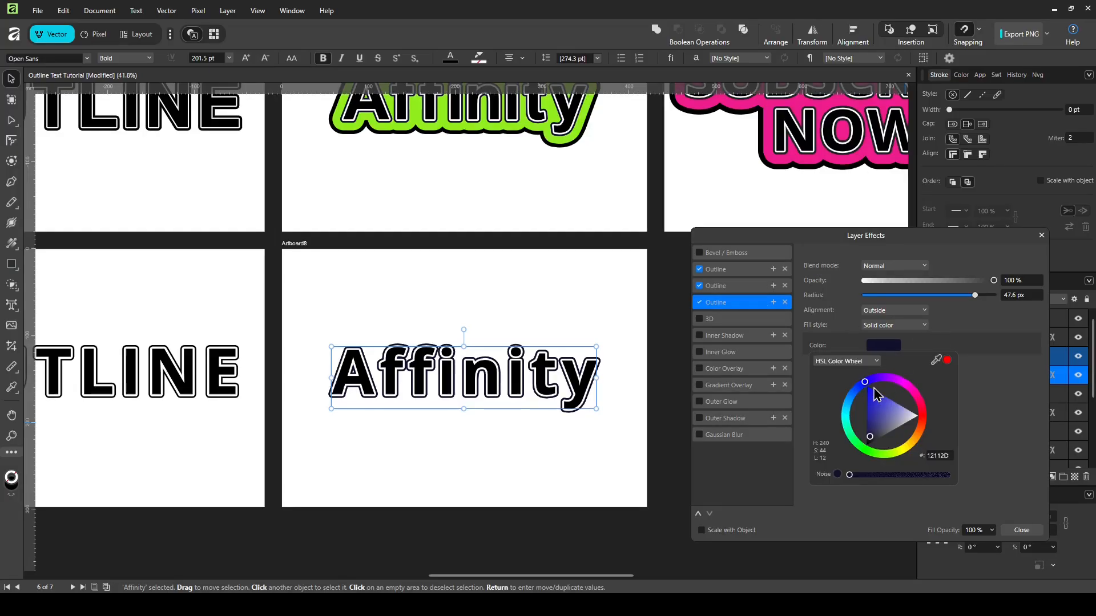
drag(868, 389, 885, 453)
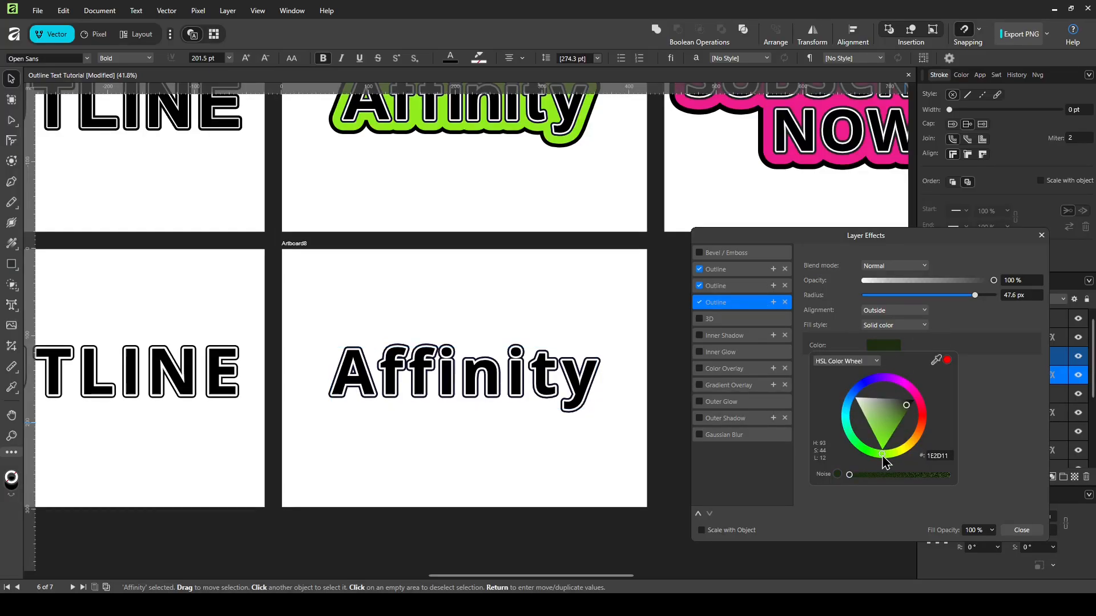
drag(908, 407, 879, 441)
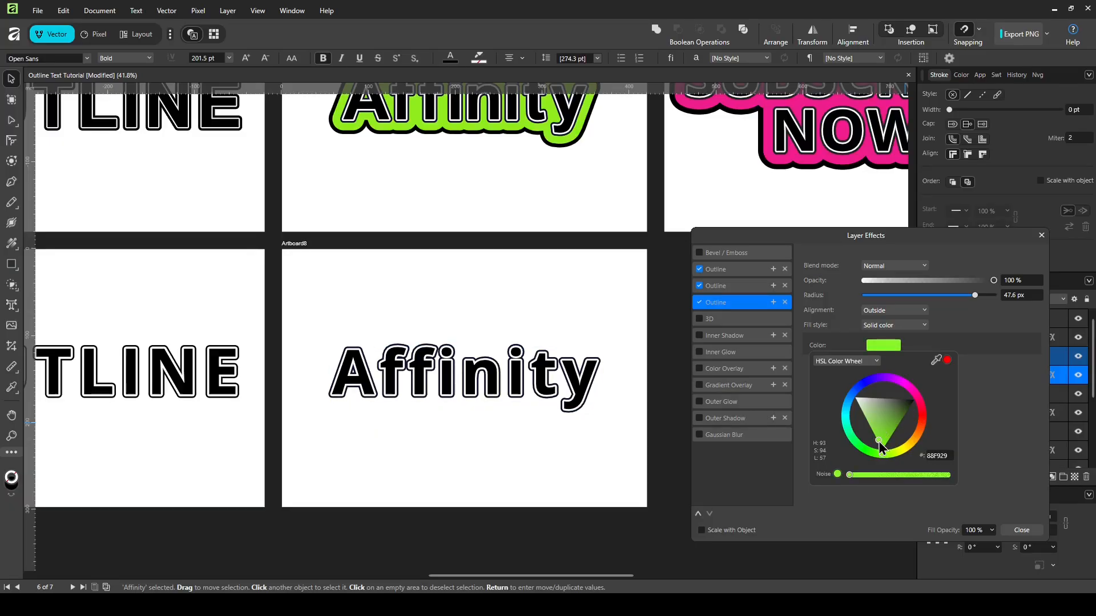
click(976, 295)
drag(983, 297, 998, 297)
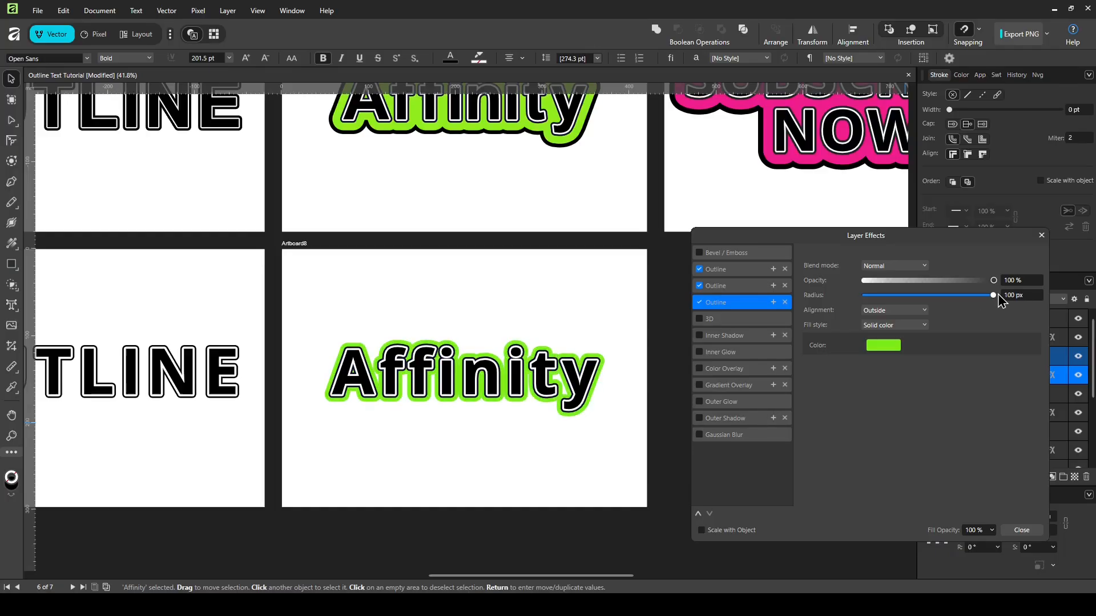
Step: Add a fourth Outline effect coloured black with a 200 px radius
click(773, 302)
click(751, 326)
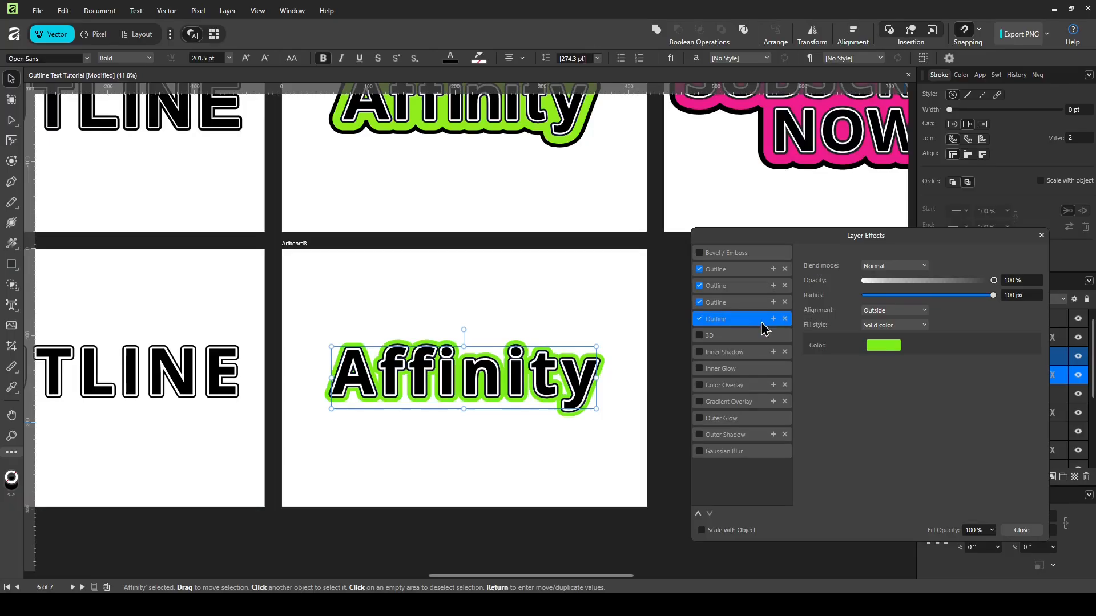
click(883, 349)
click(913, 401)
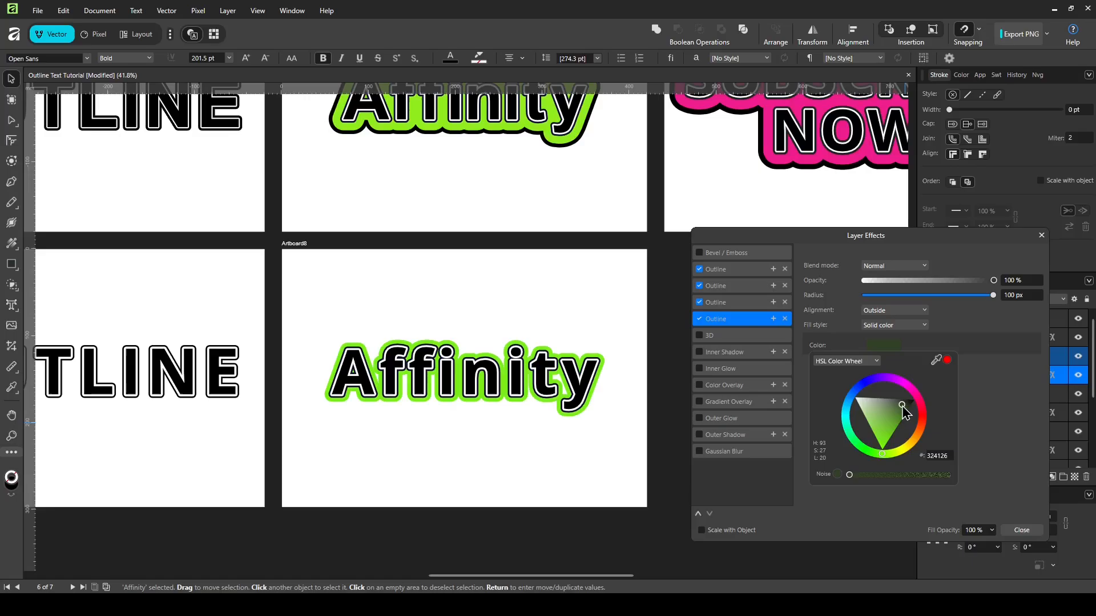
click(1022, 297)
double_click(1018, 295)
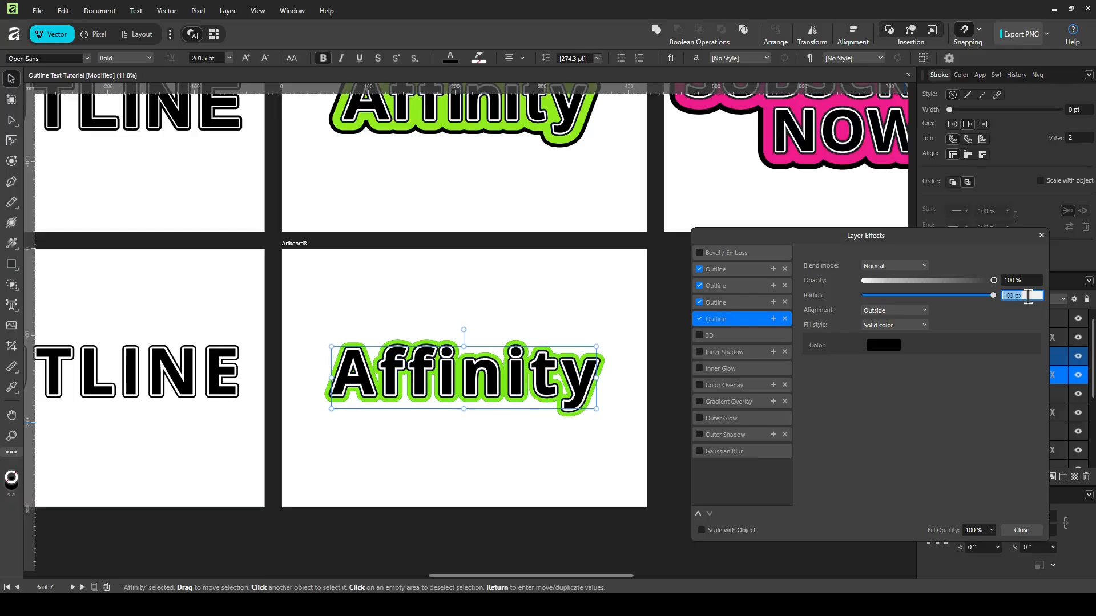
text(200)
key(Return)
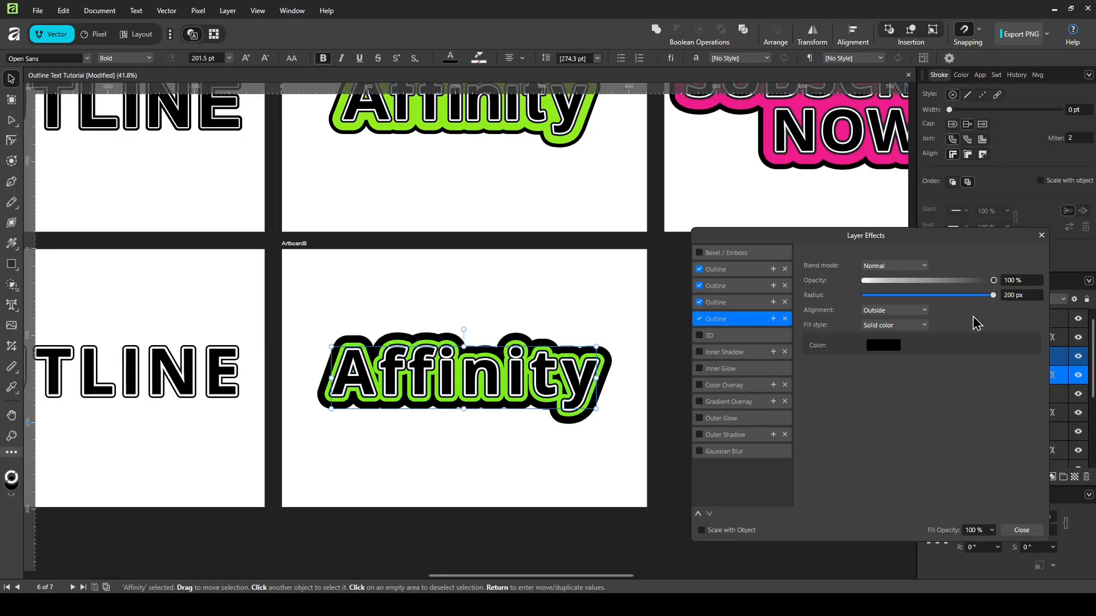
scroll(556, 211, up, 2)
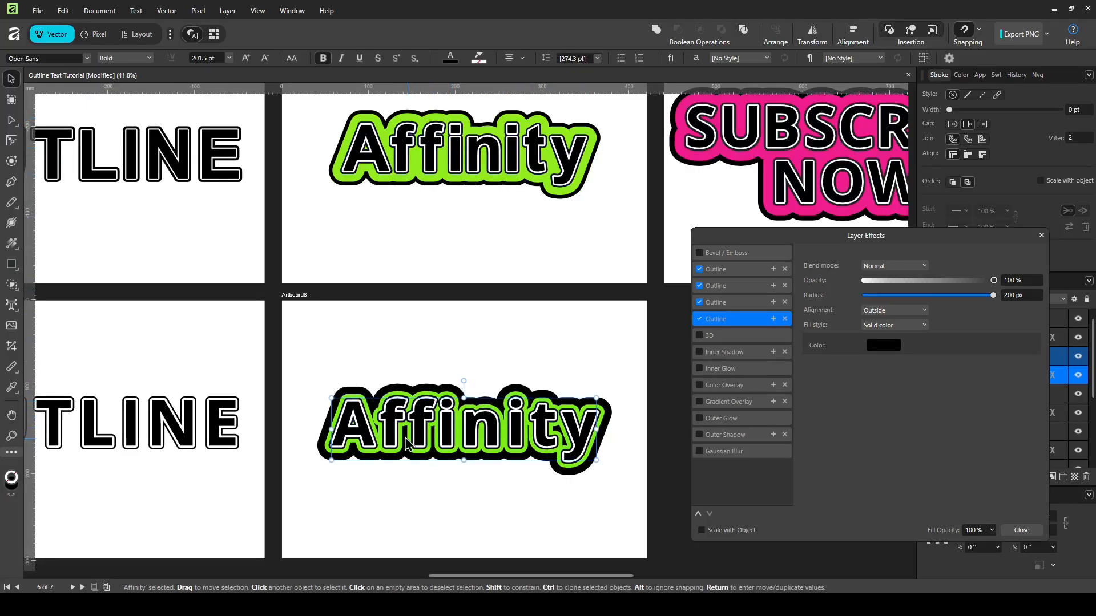
Step: Set the green Outline effect's radius to 150 px
click(742, 303)
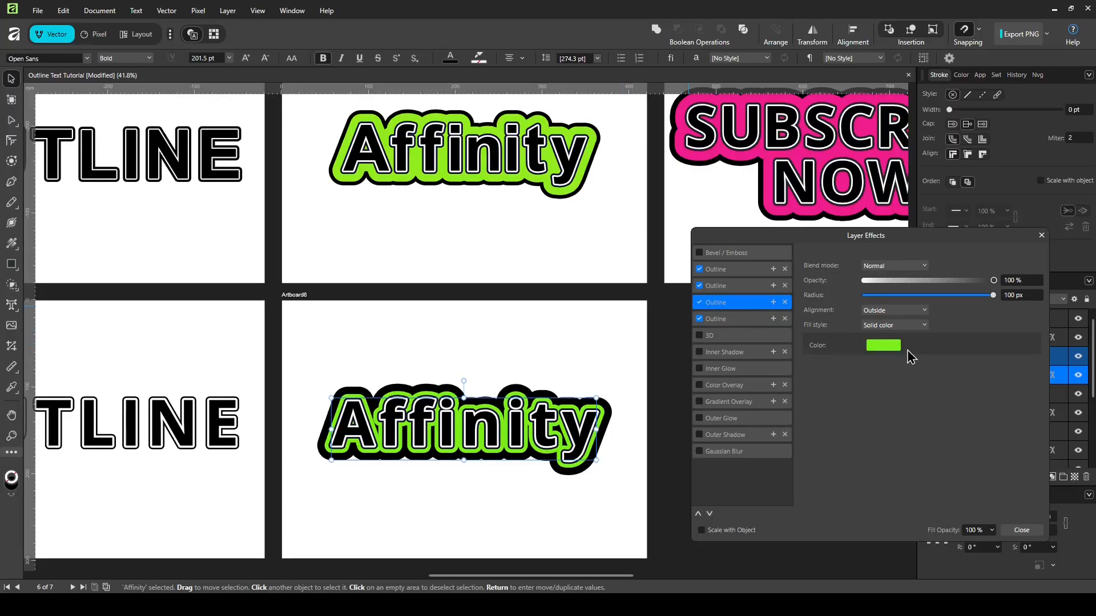
click(1011, 297)
text(150)
key(Return)
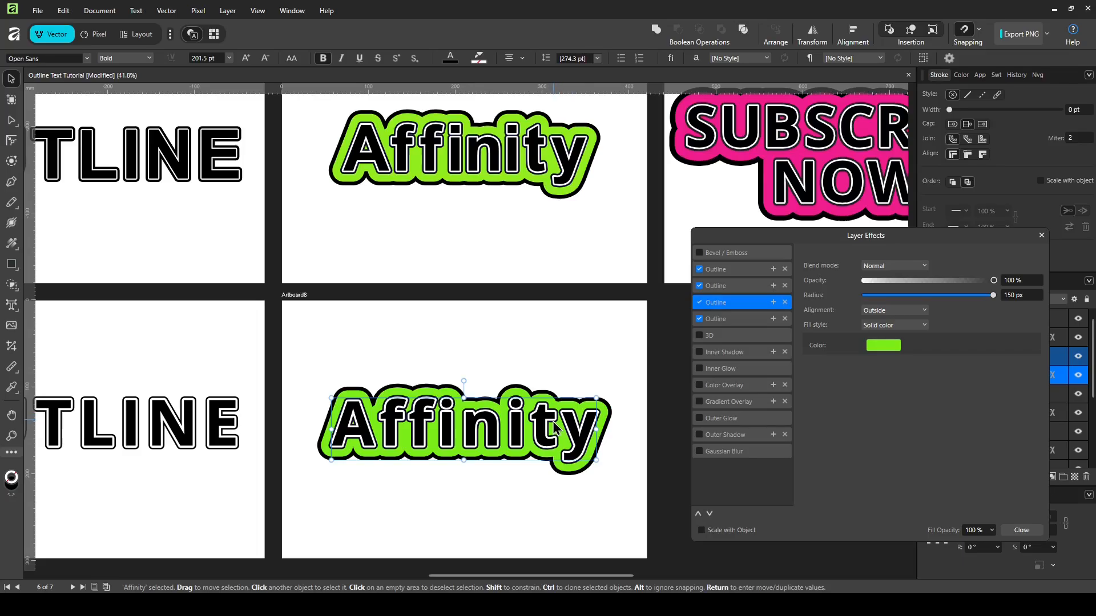
Step: Raise the green outline's radius to 160 px and close Layer Effects
key(t)
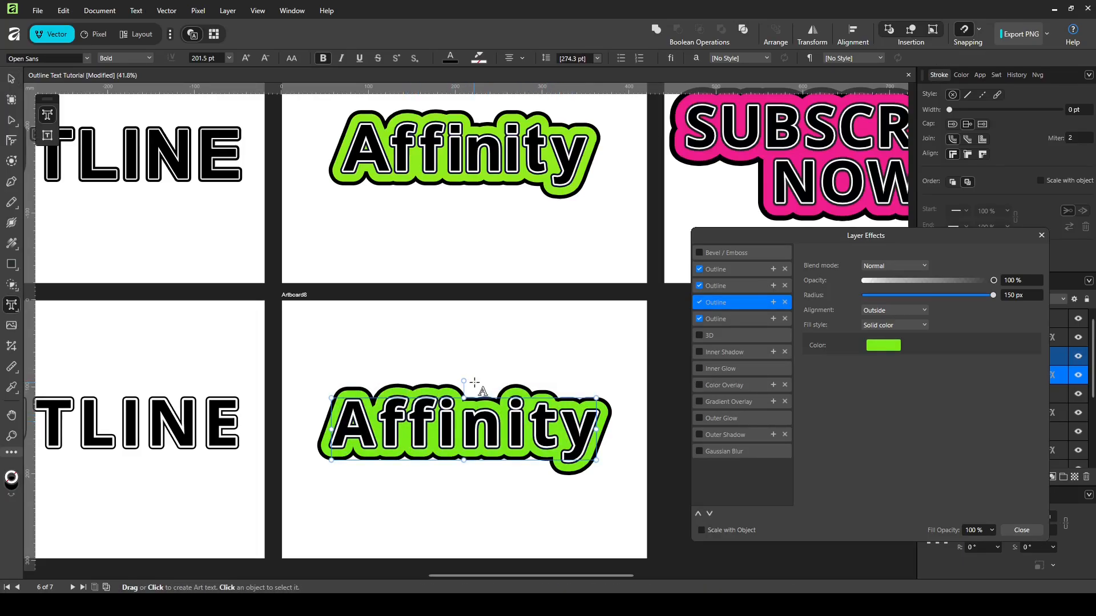
key(alt+Right)
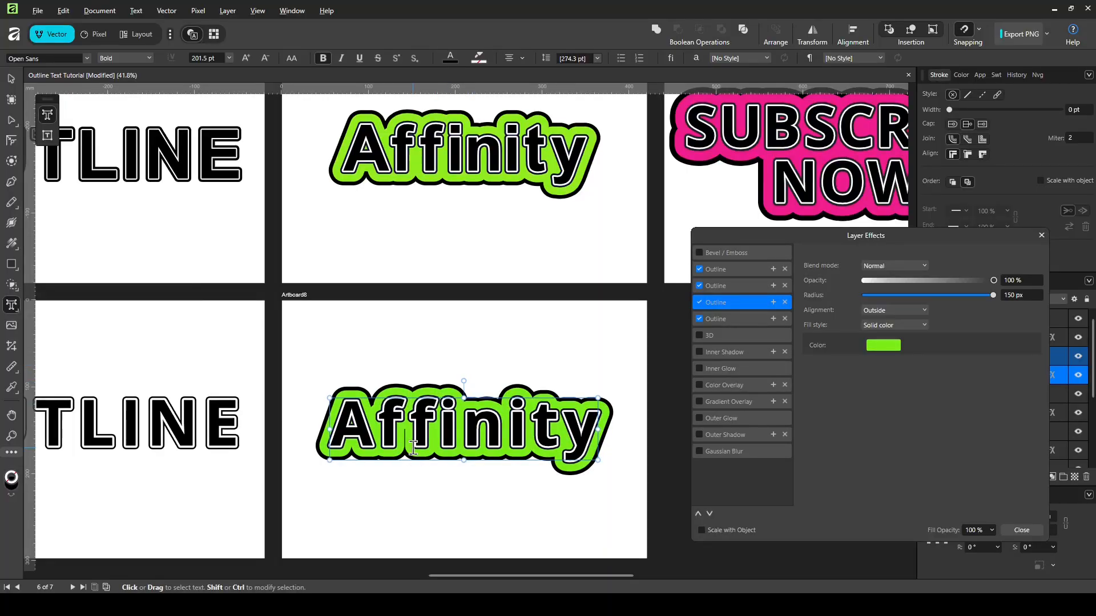
scroll(413, 447, up, 2)
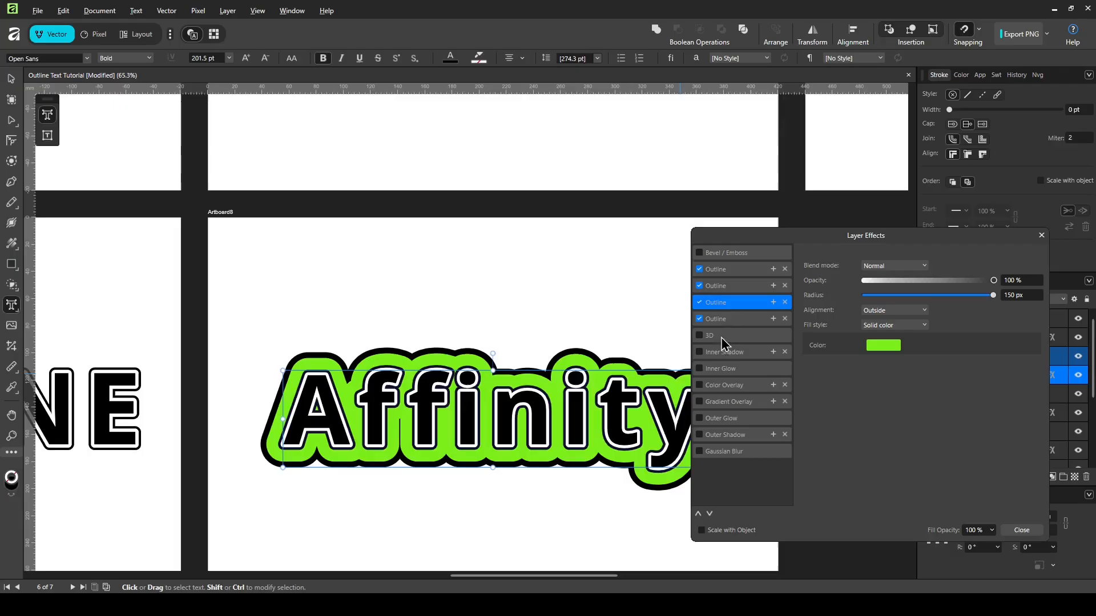
click(1012, 296)
text(1)
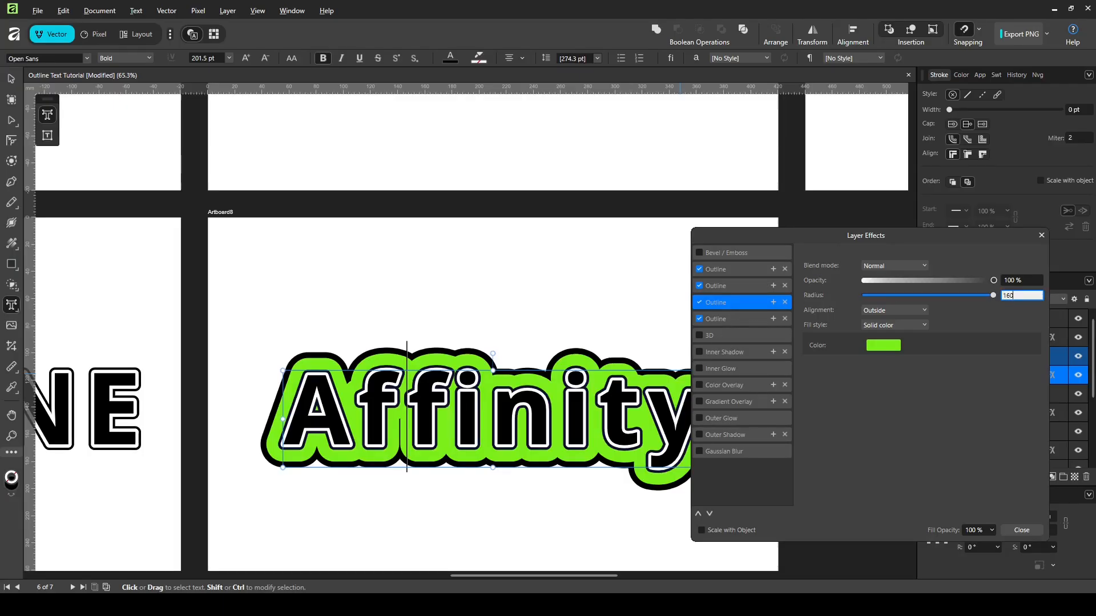
text(60)
key(Return)
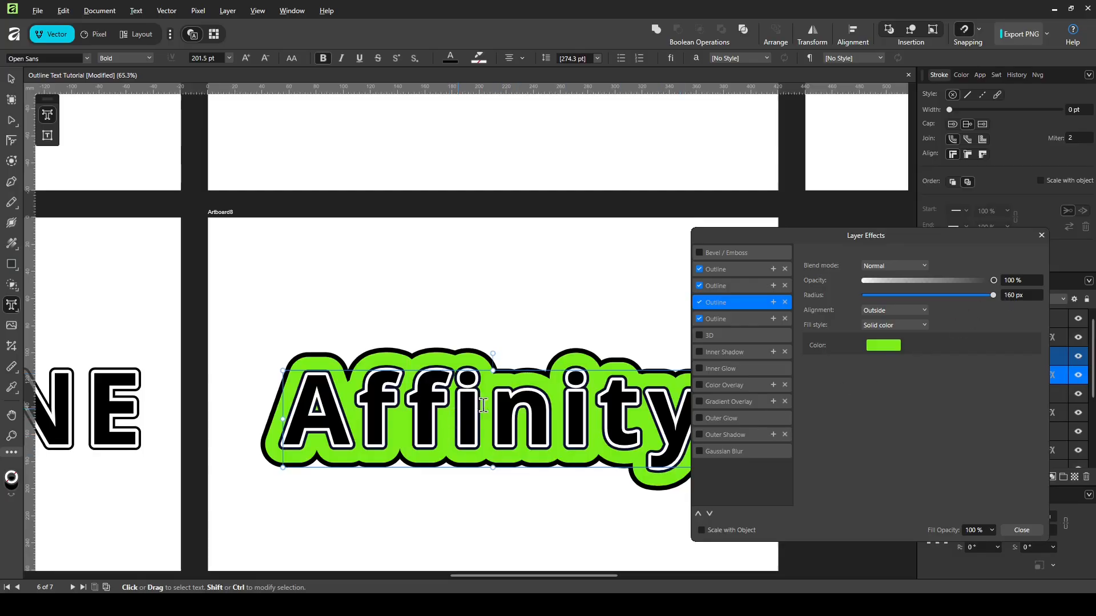
scroll(483, 405, down, 3)
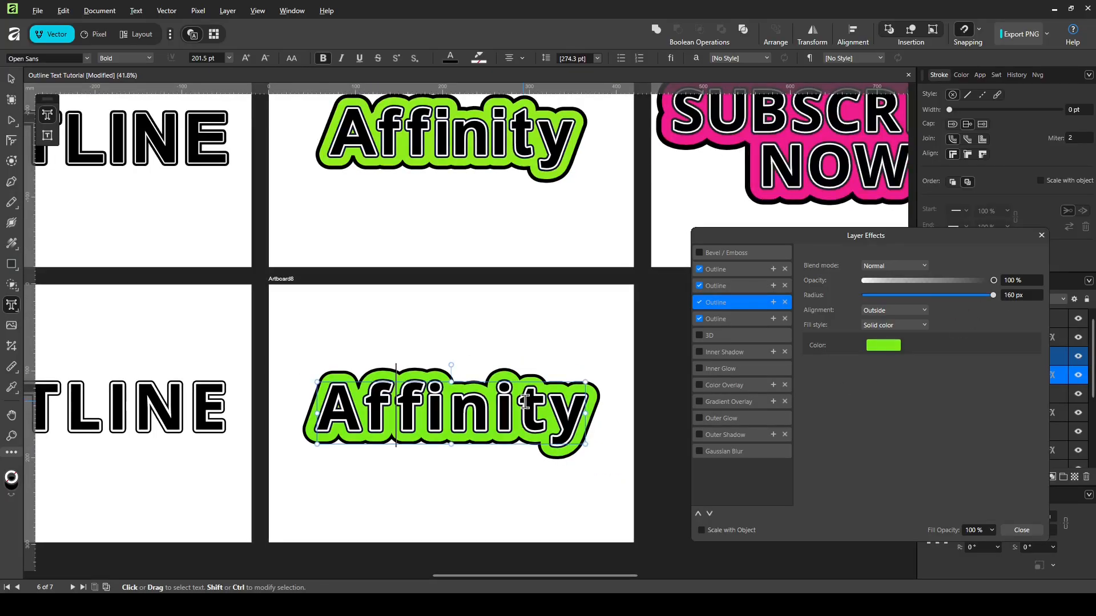
click(546, 403)
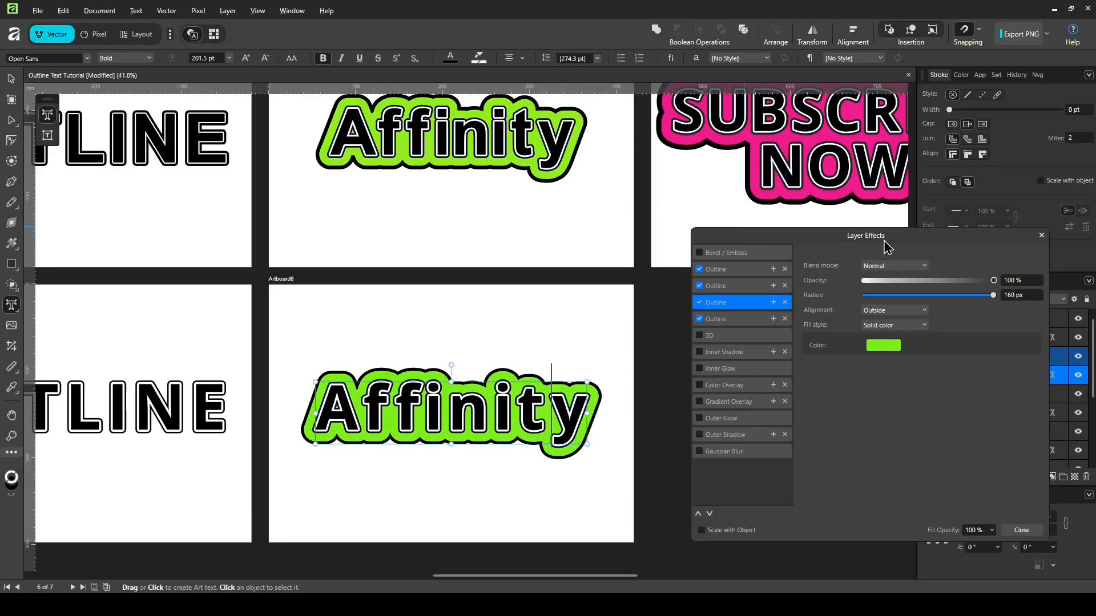
click(1022, 530)
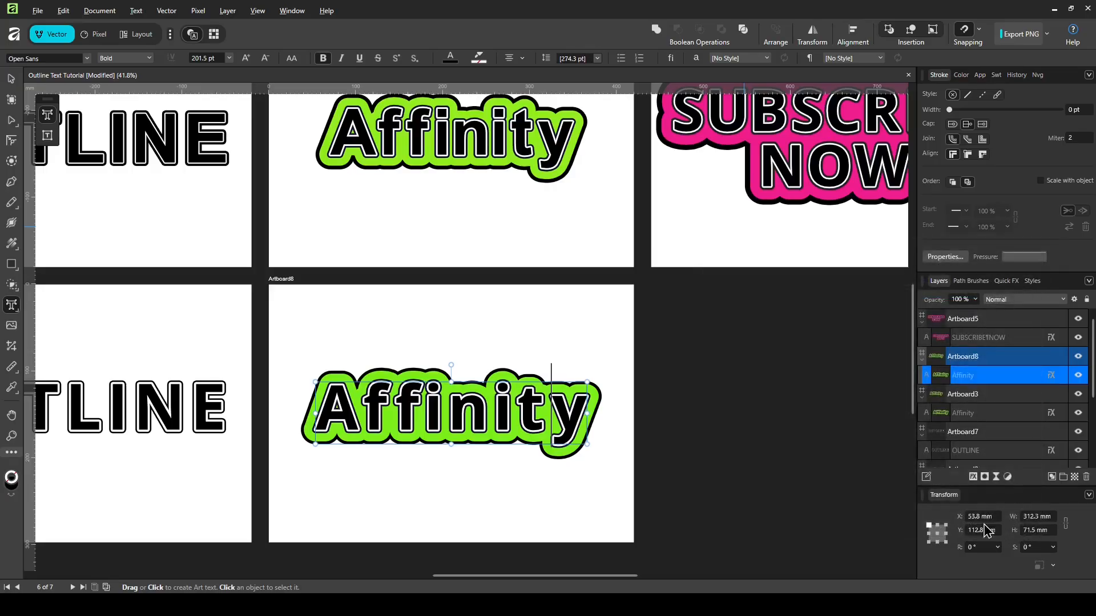
Step: Deselect the Affinity text with the Move tool, zoom out, and pick the Artboard tool
click(11, 78)
click(496, 315)
scroll(371, 326, down, 3)
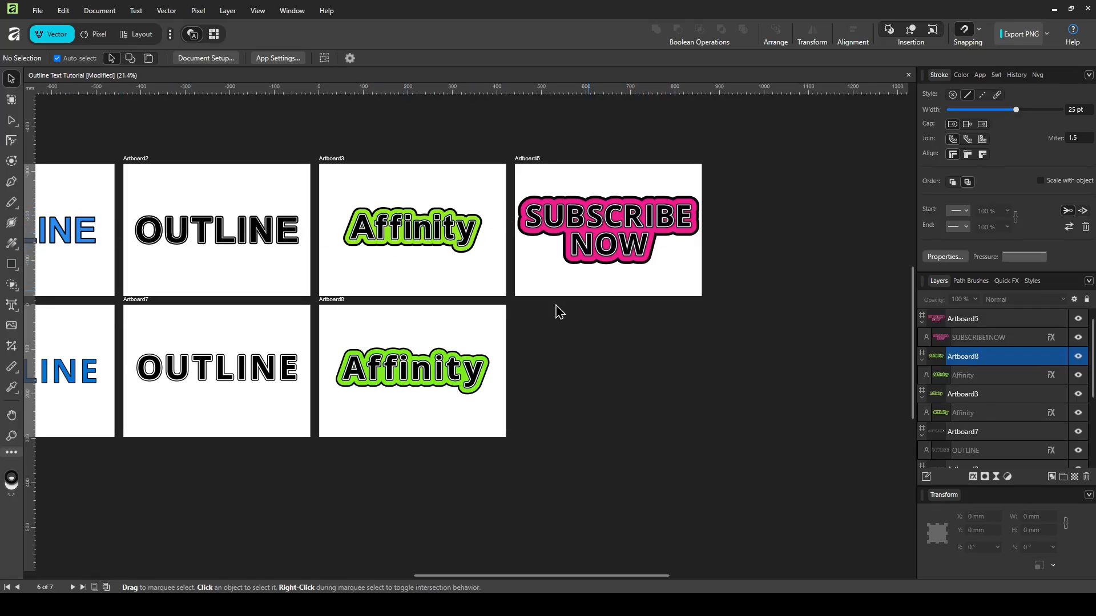
scroll(421, 337, down, 2)
scroll(651, 327, up, 4)
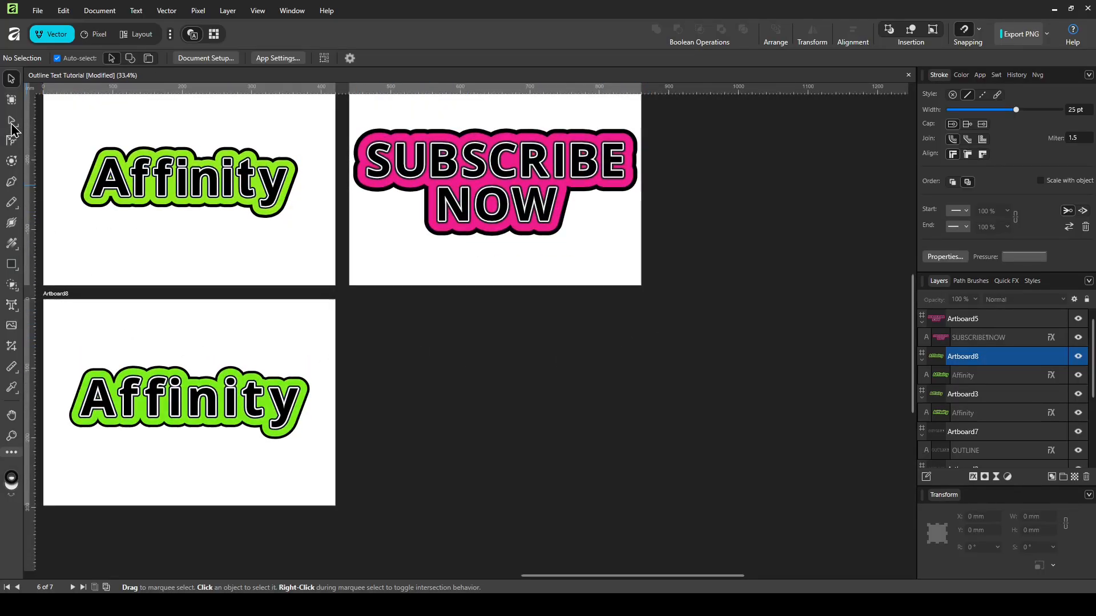
click(11, 100)
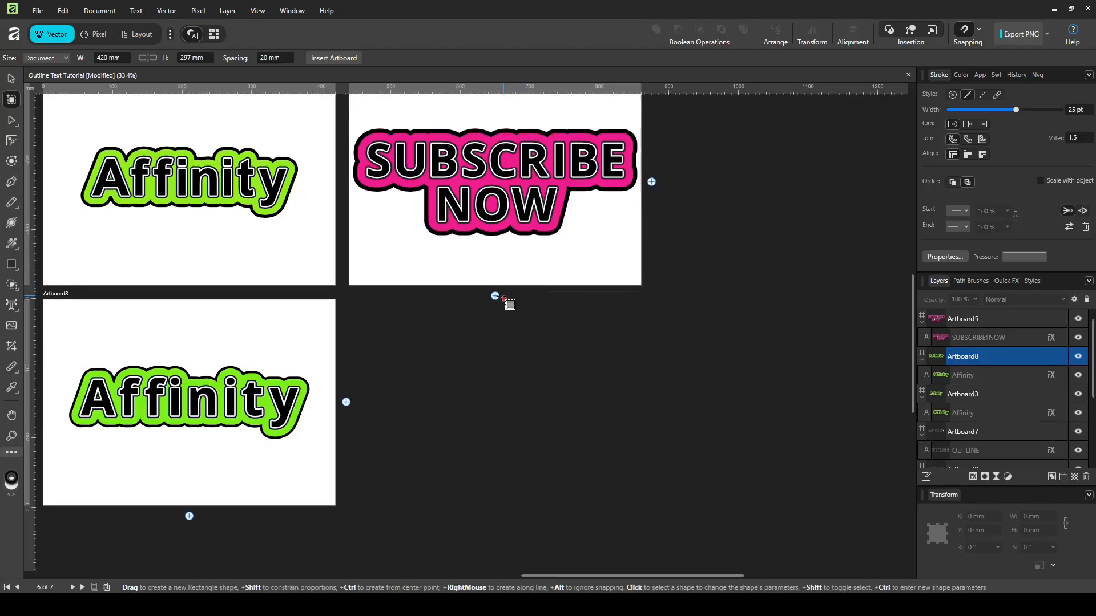
Step: Add Artboard9 below the SUBSCRIBE NOW artboard and drag out an empty art text object
click(495, 296)
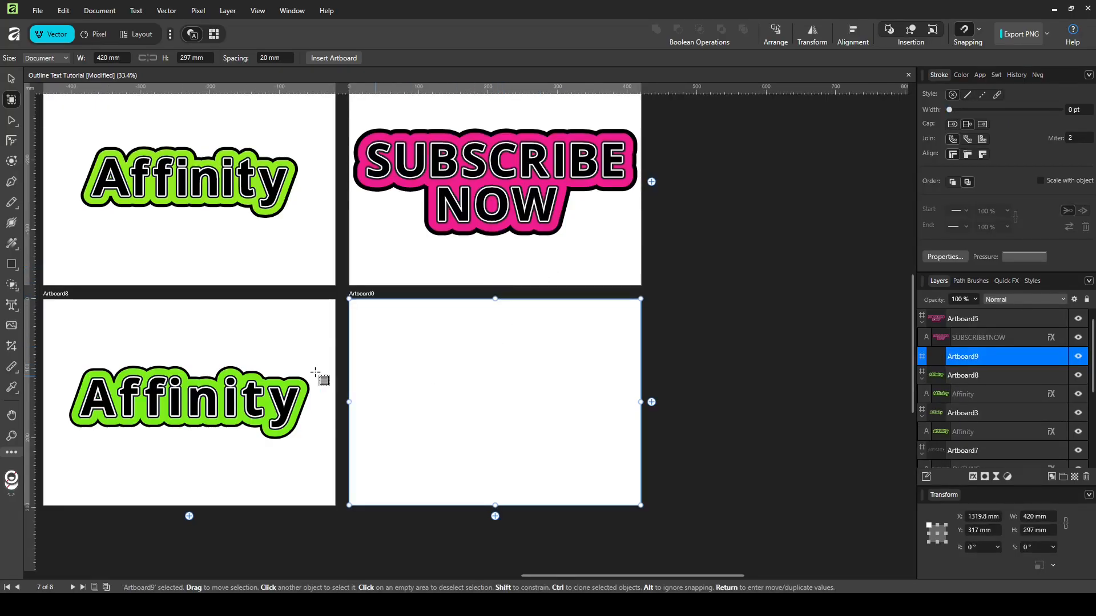
click(14, 311)
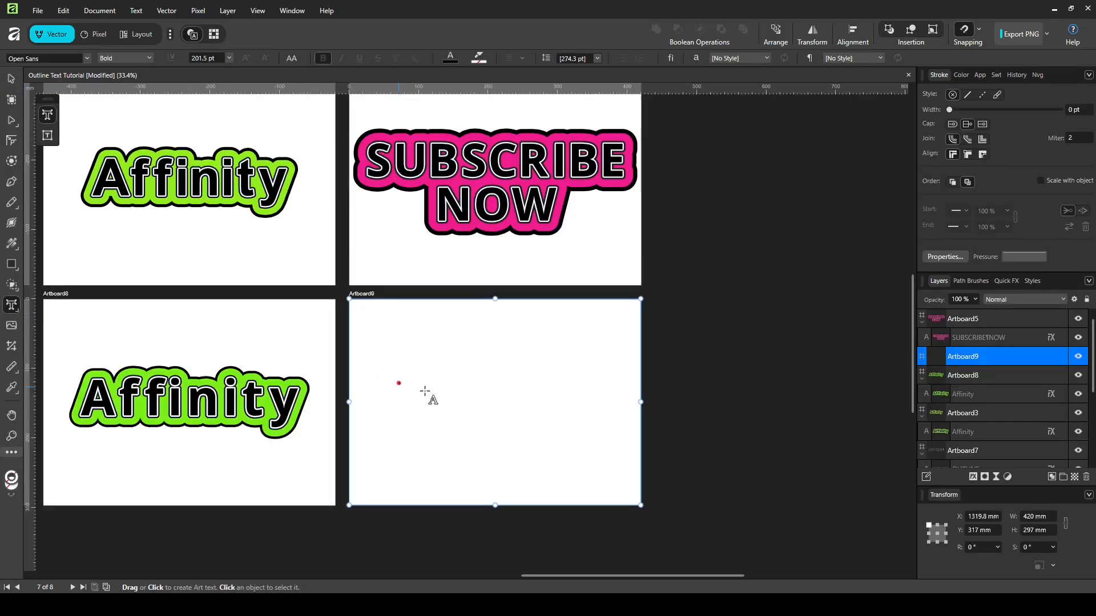
drag(383, 351, 427, 389)
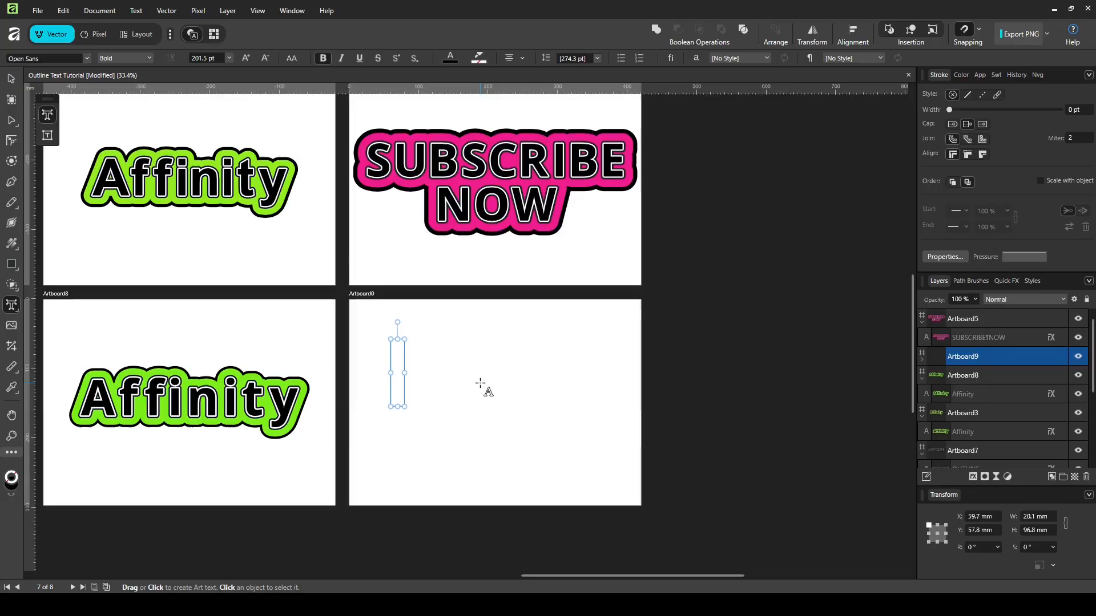